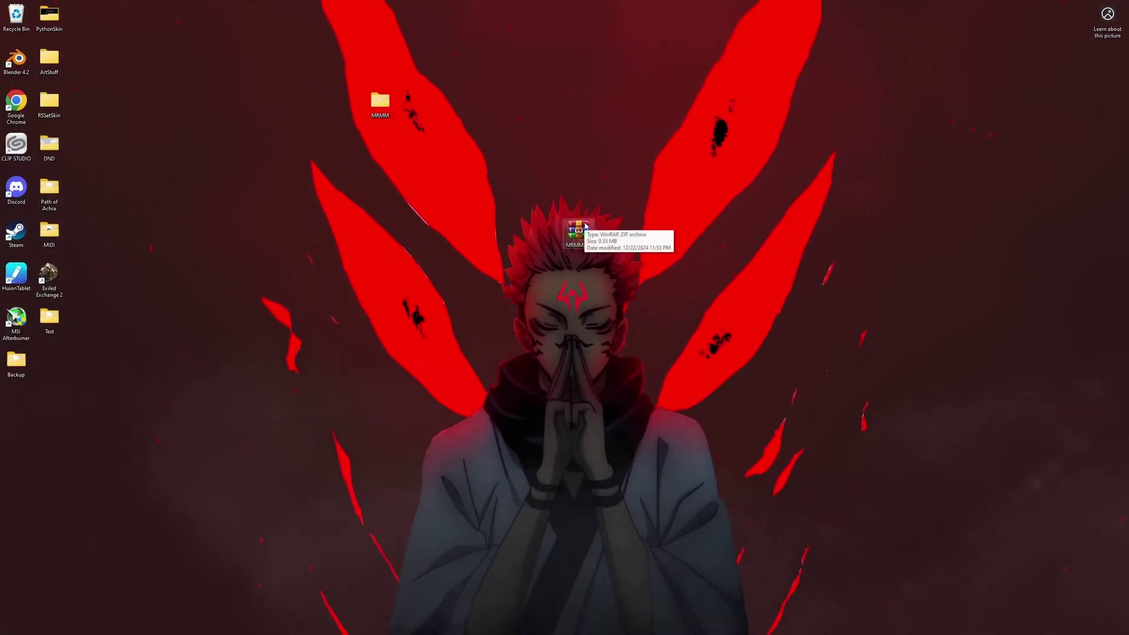
# Step: Open the MRMM.zip archive, check the MRMM folder inside it, and close the archive
pyautogui.click(577, 241)
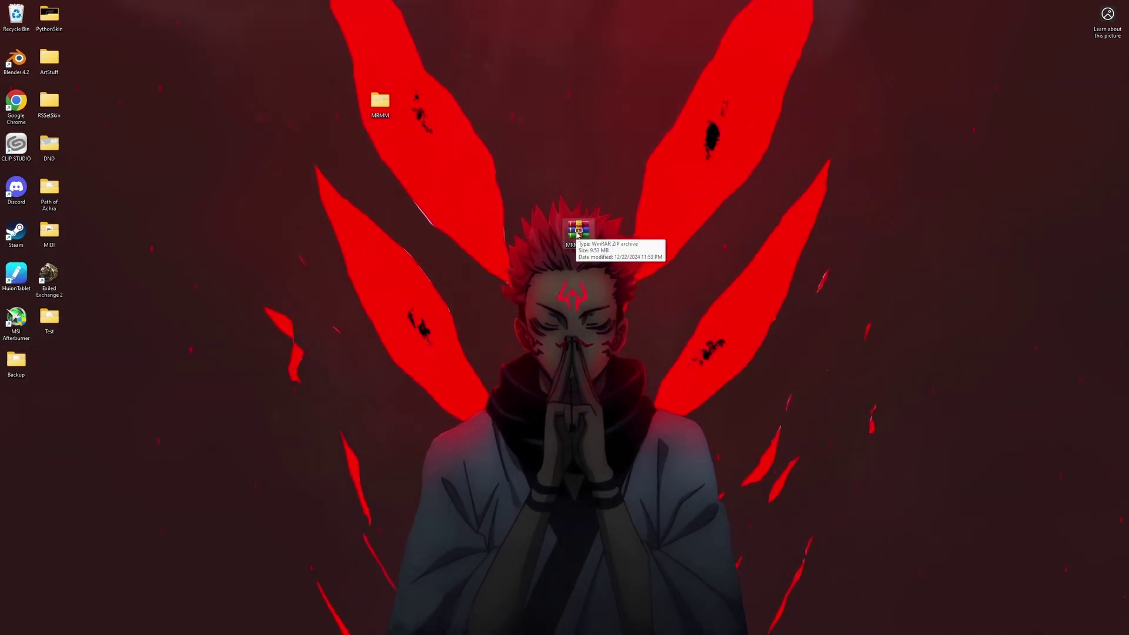
pyautogui.doubleClick(577, 234)
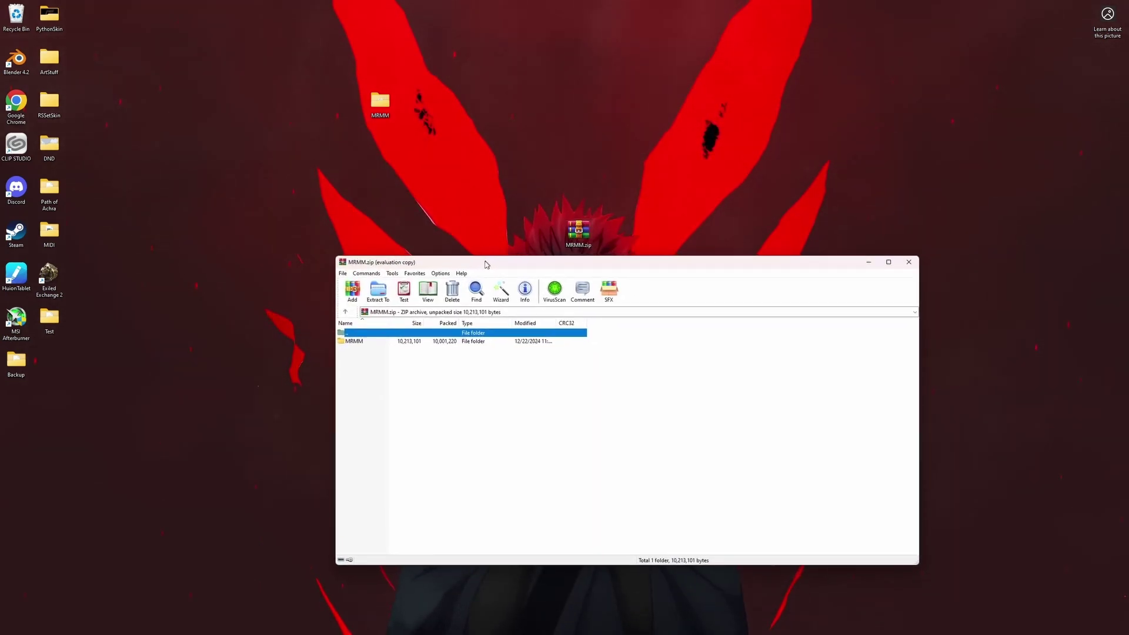
pyautogui.click(663, 442)
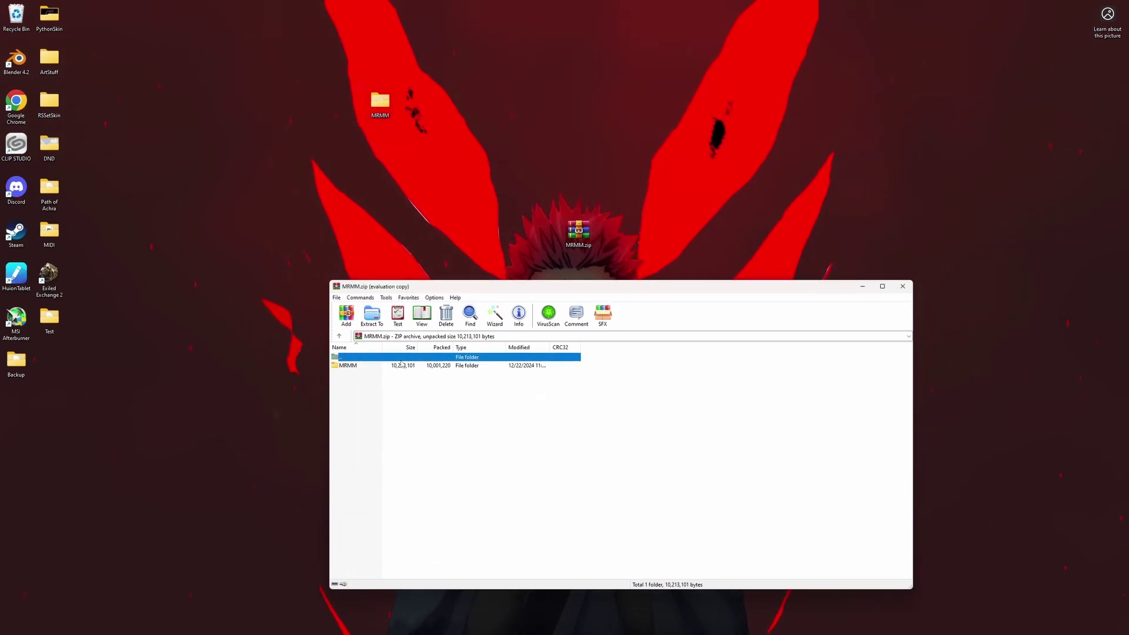
pyautogui.click(349, 366)
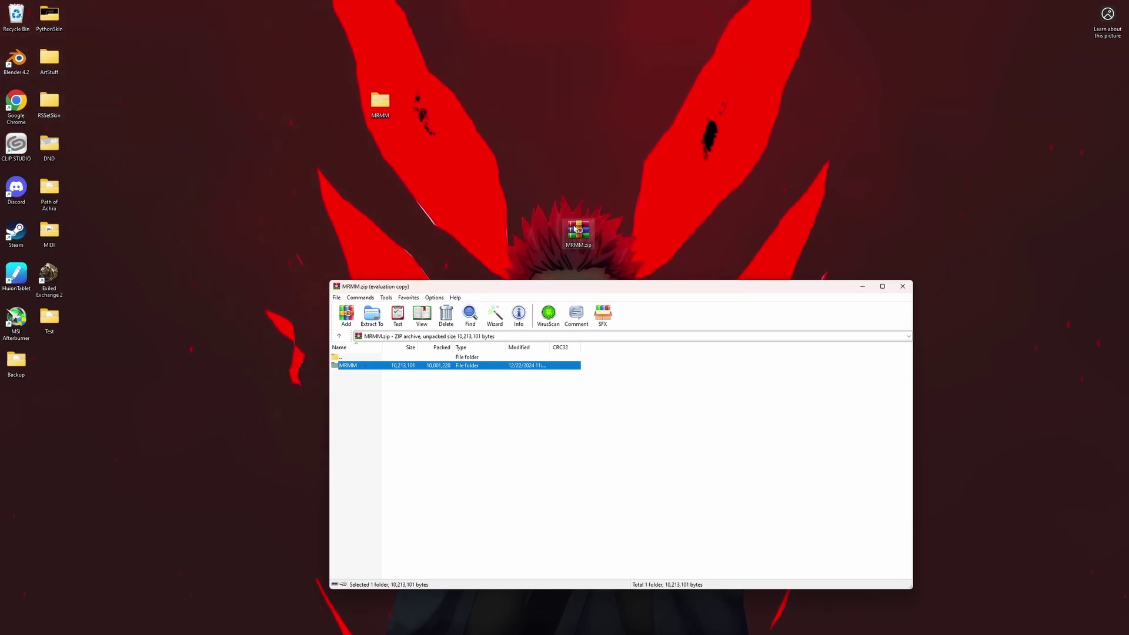
pyautogui.moveTo(674, 287); pyautogui.dragTo(617, 245)
pyautogui.click(847, 244)
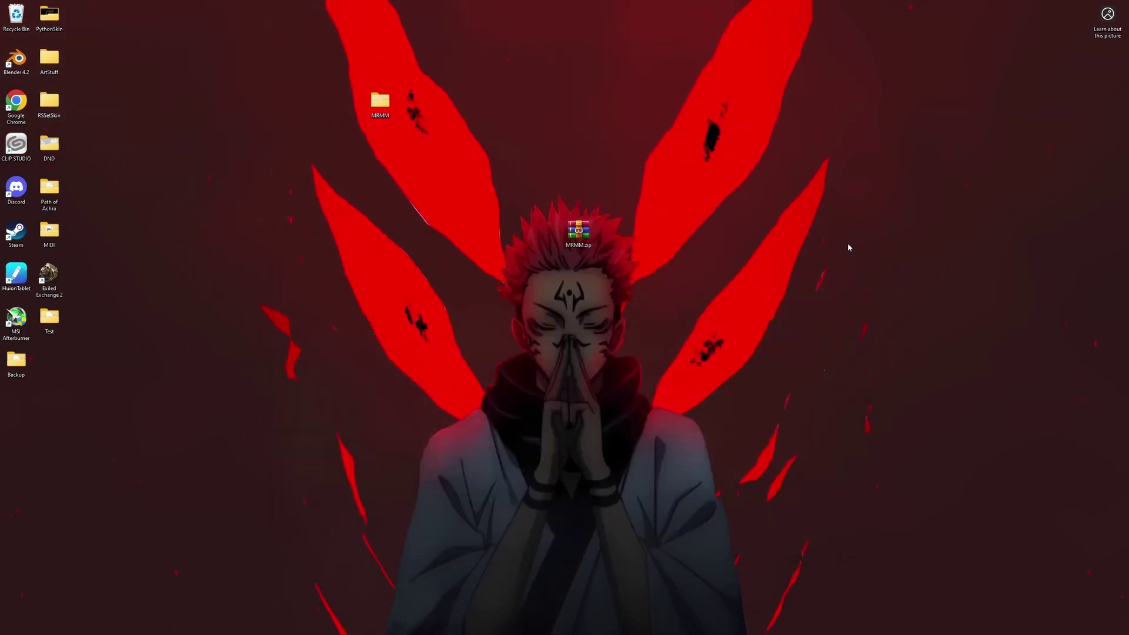
# Step: Open the extracted MRMM folder on the desktop, launch MRMM.exe, and put the folder window away
pyautogui.doubleClick(385, 111)
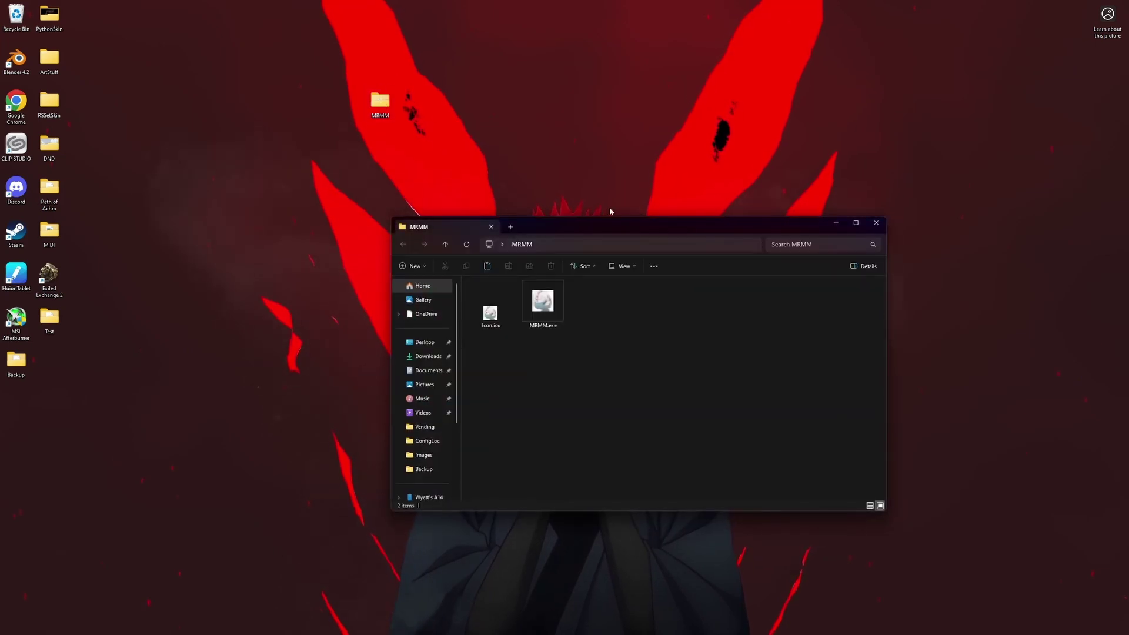
pyautogui.moveTo(594, 230); pyautogui.dragTo(545, 254)
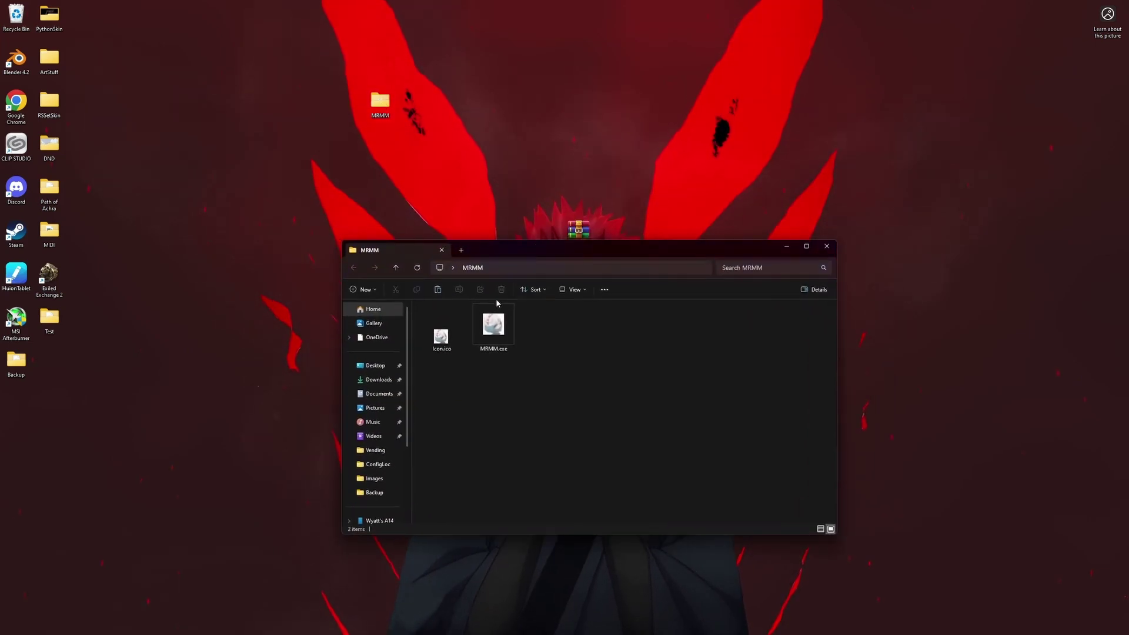
pyautogui.click(496, 332)
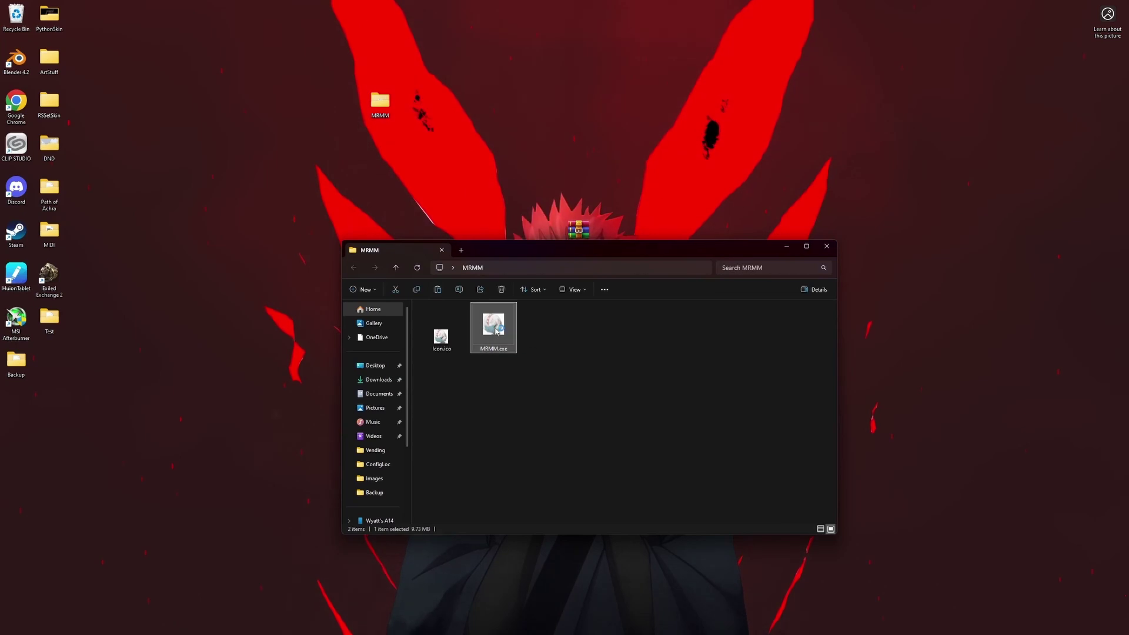
pyautogui.click(786, 245)
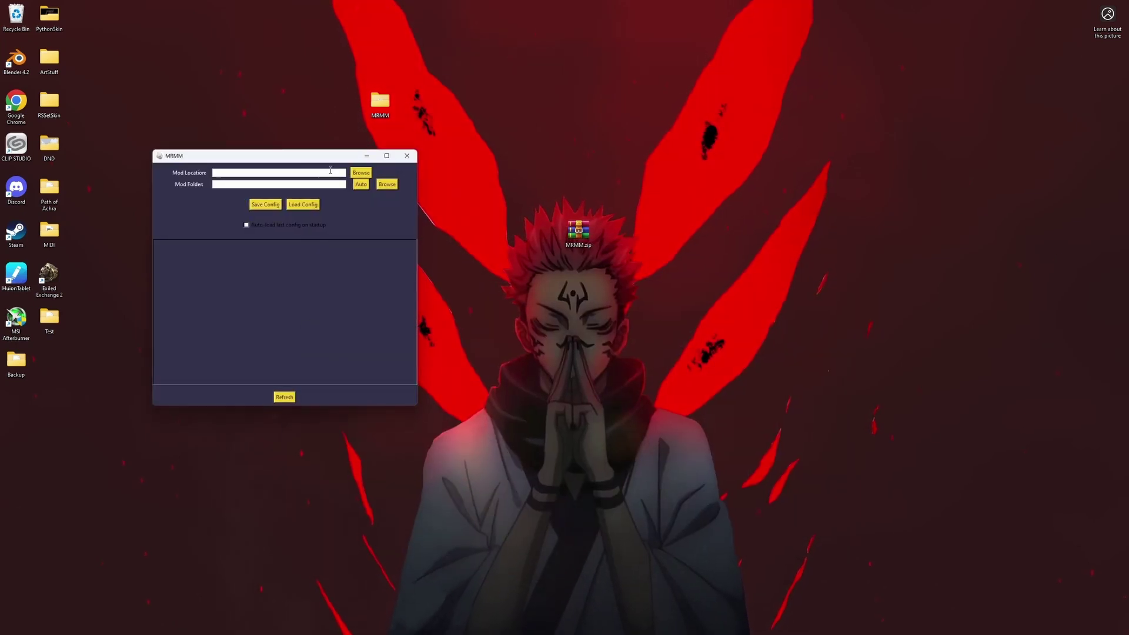
pyautogui.moveTo(305, 161); pyautogui.dragTo(675, 229)
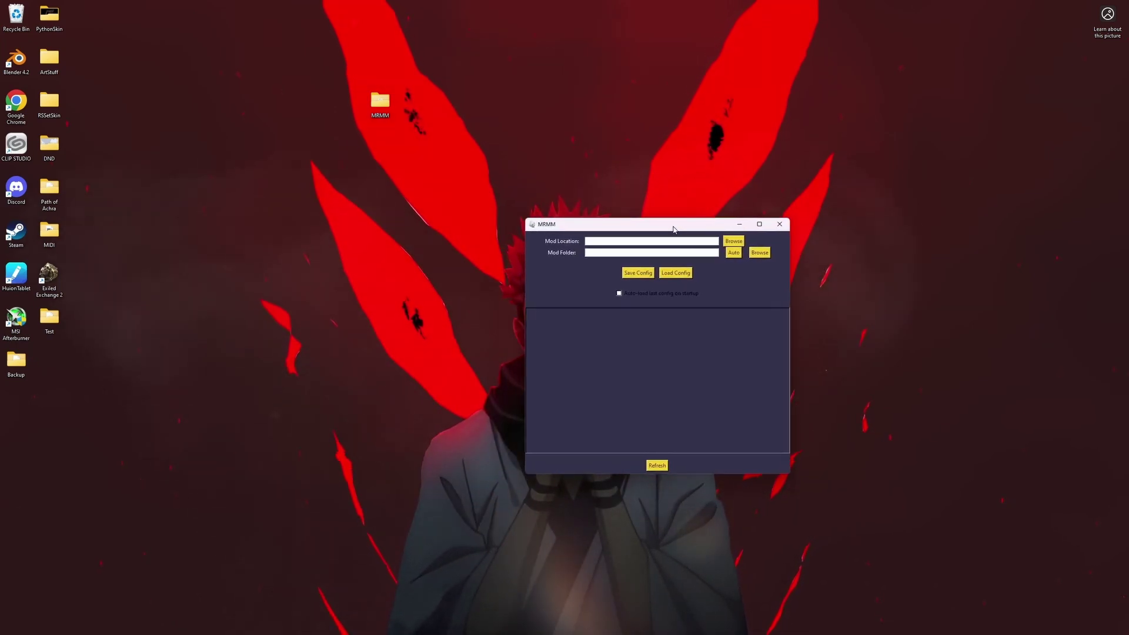
# Step: Set the mod location to the Test folder on the desktop
pyautogui.click(735, 241)
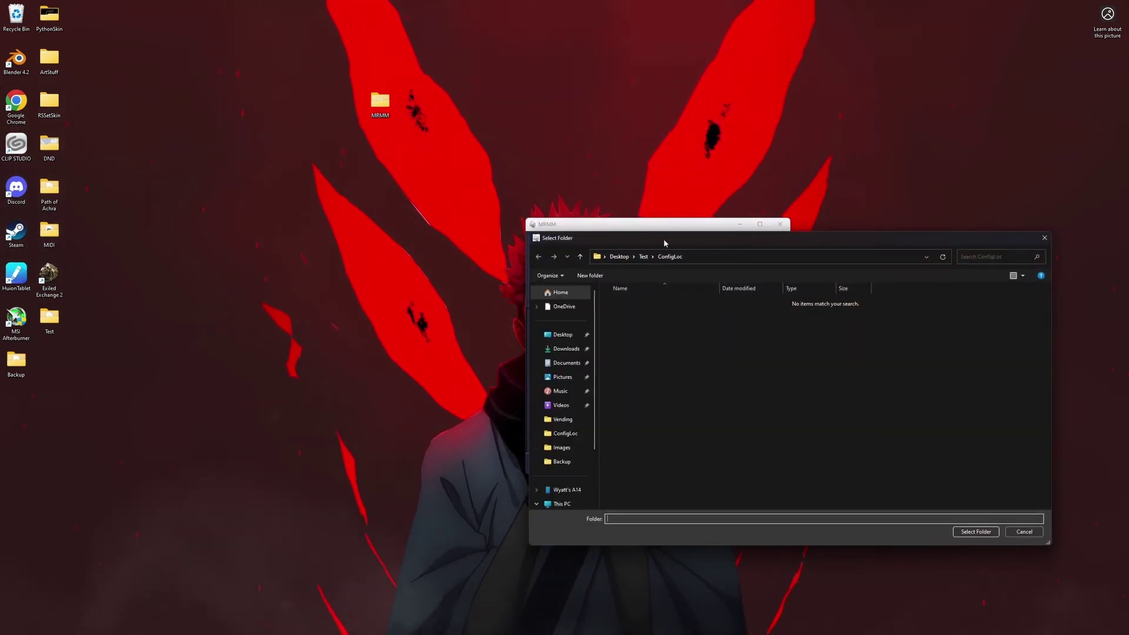
pyautogui.moveTo(665, 242); pyautogui.dragTo(610, 241)
pyautogui.click(514, 335)
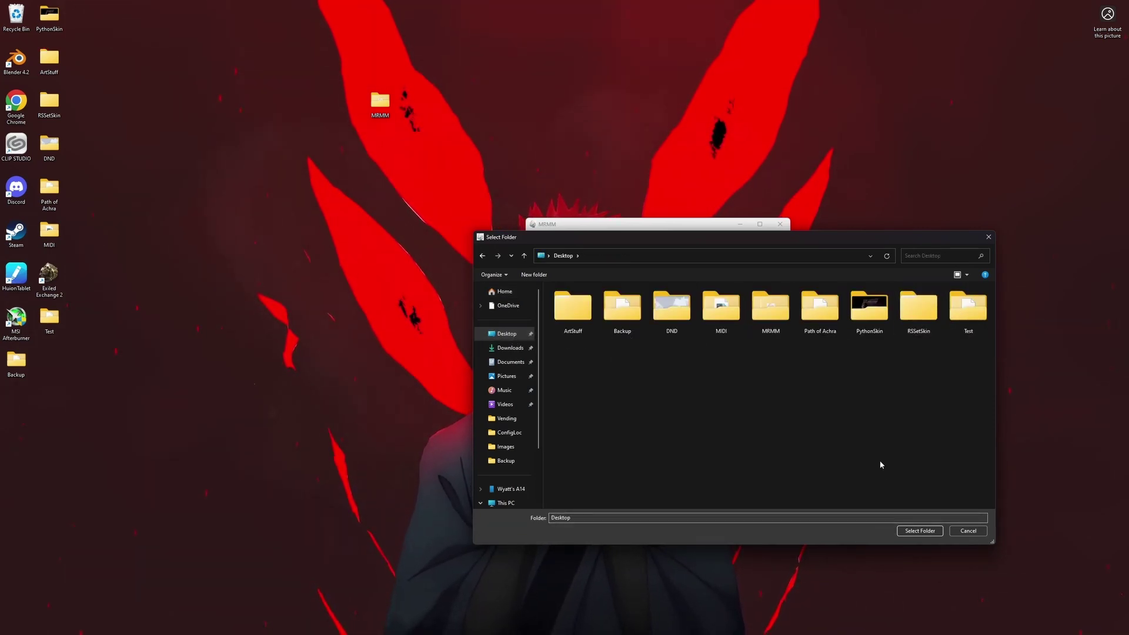
pyautogui.rightClick(764, 427)
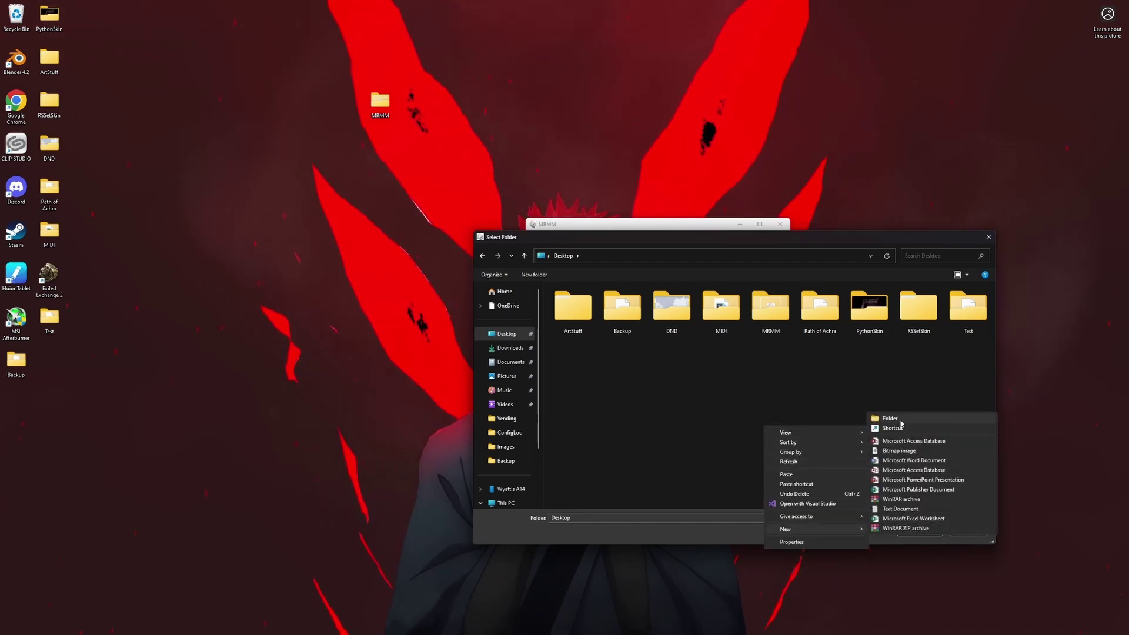
pyautogui.click(806, 378)
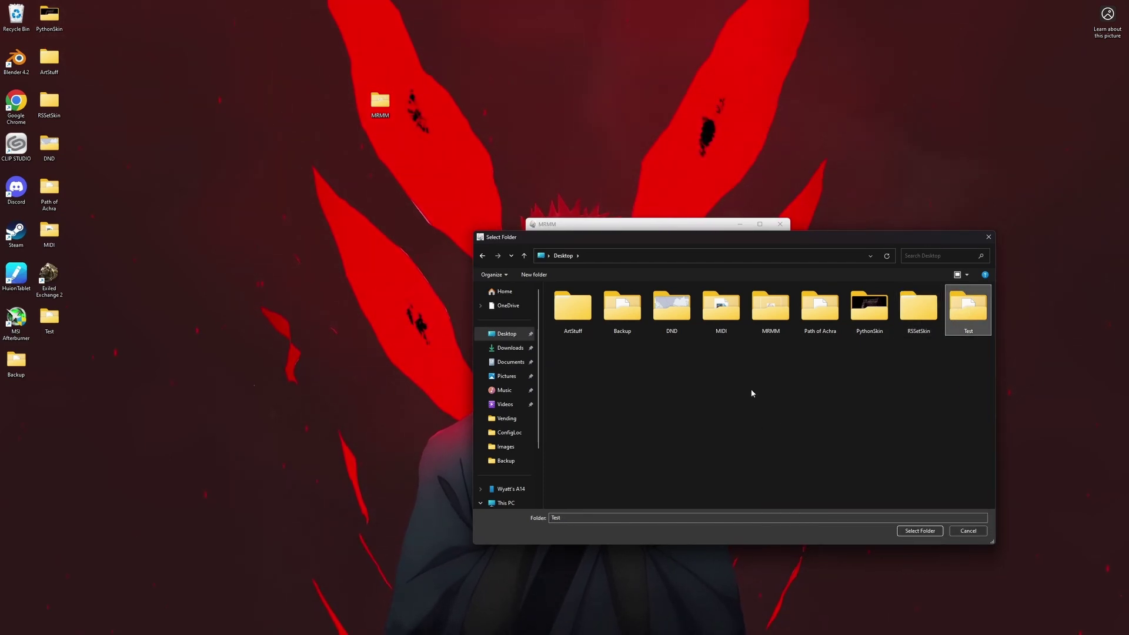
pyautogui.click(921, 531)
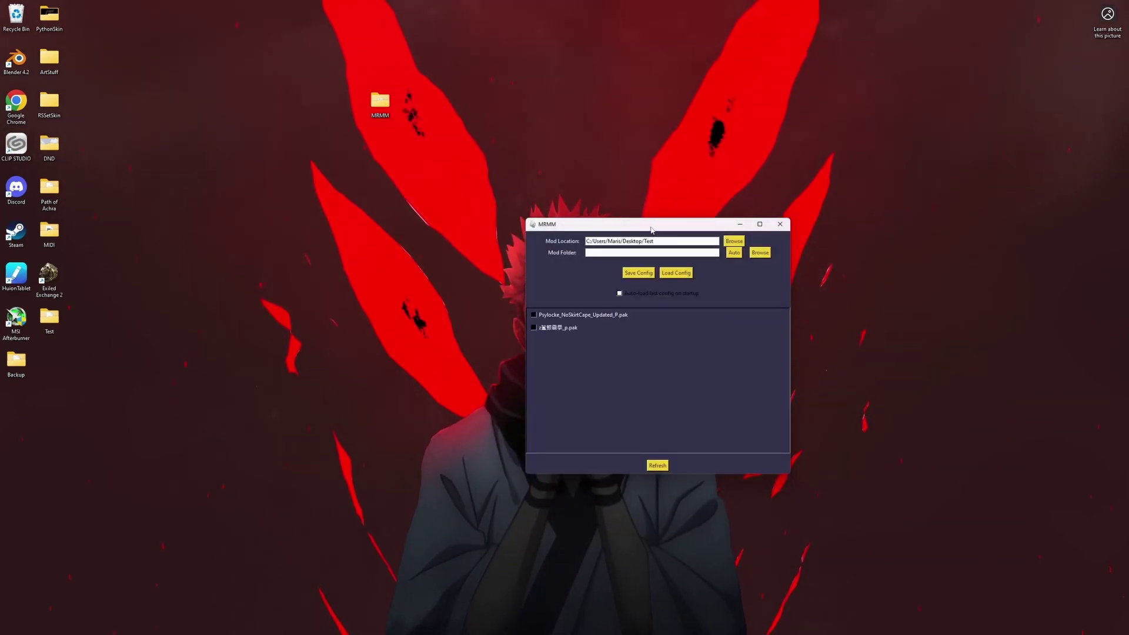
# Step: Fill in the Marvel Rivals mod folder with automatic detection and check the full path
pyautogui.moveTo(651, 230); pyautogui.dragTo(611, 237)
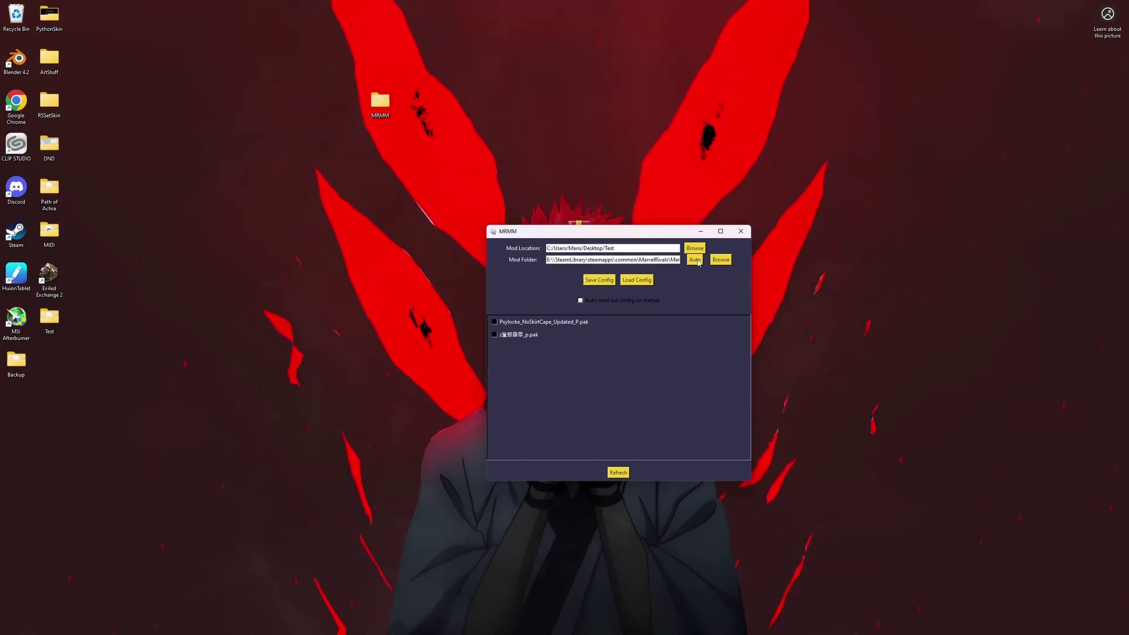
pyautogui.moveTo(582, 260); pyautogui.dragTo(734, 260)
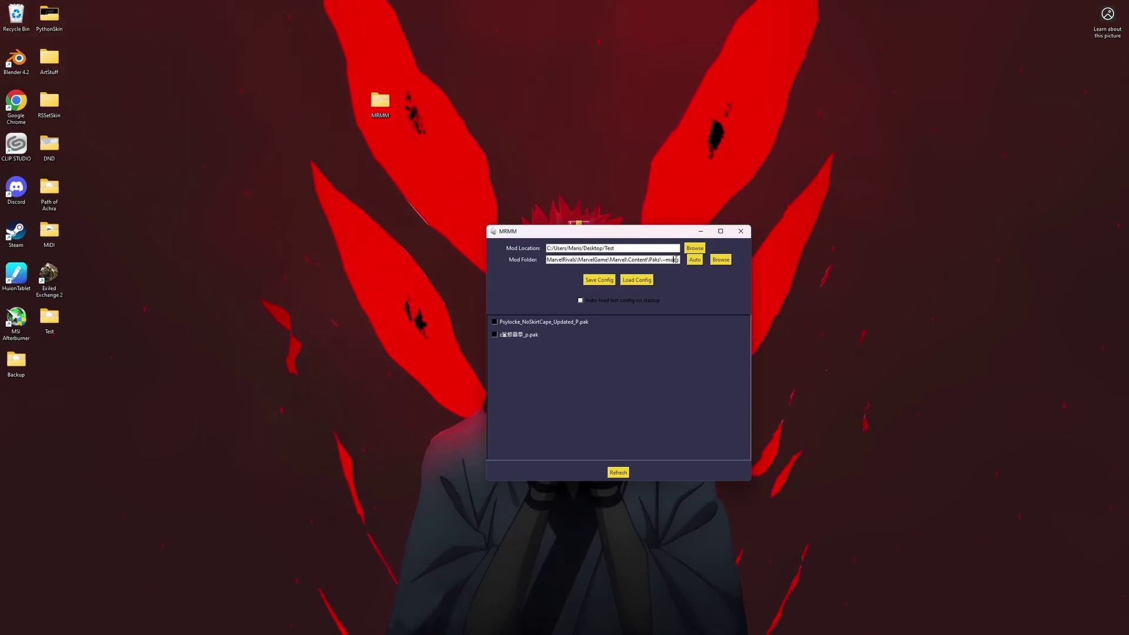
pyautogui.moveTo(681, 259); pyautogui.dragTo(512, 261)
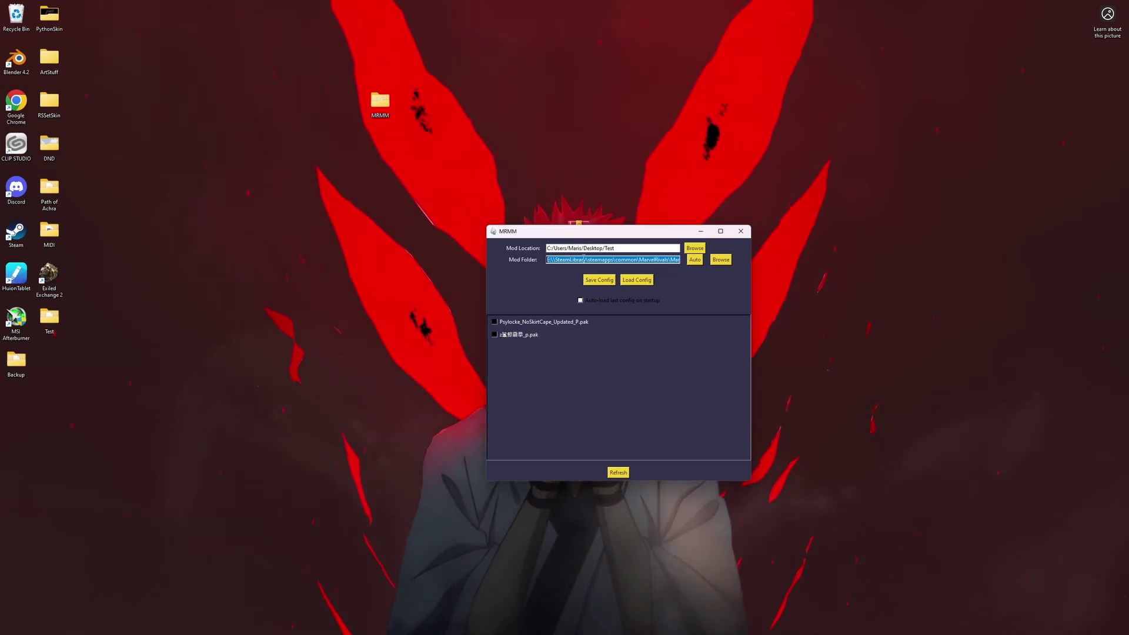
pyautogui.click(583, 259)
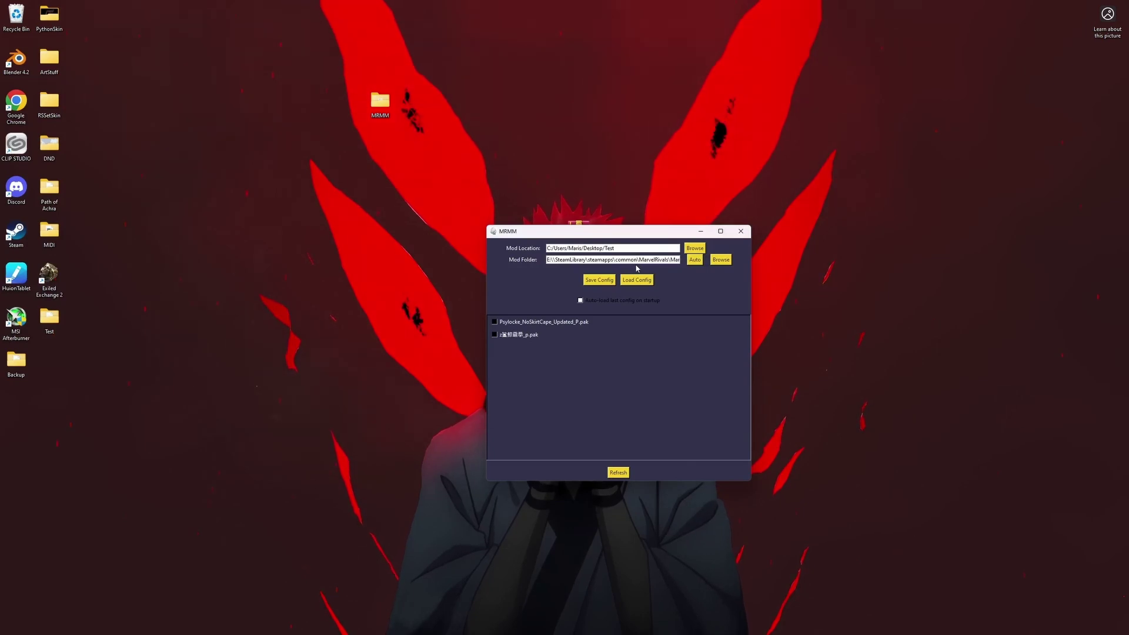
# Step: Switch to Chrome, view the Nexus Mods pages for the Jeff and Psylocke mods, and minimize the browser
pyautogui.moveTo(267, 628)
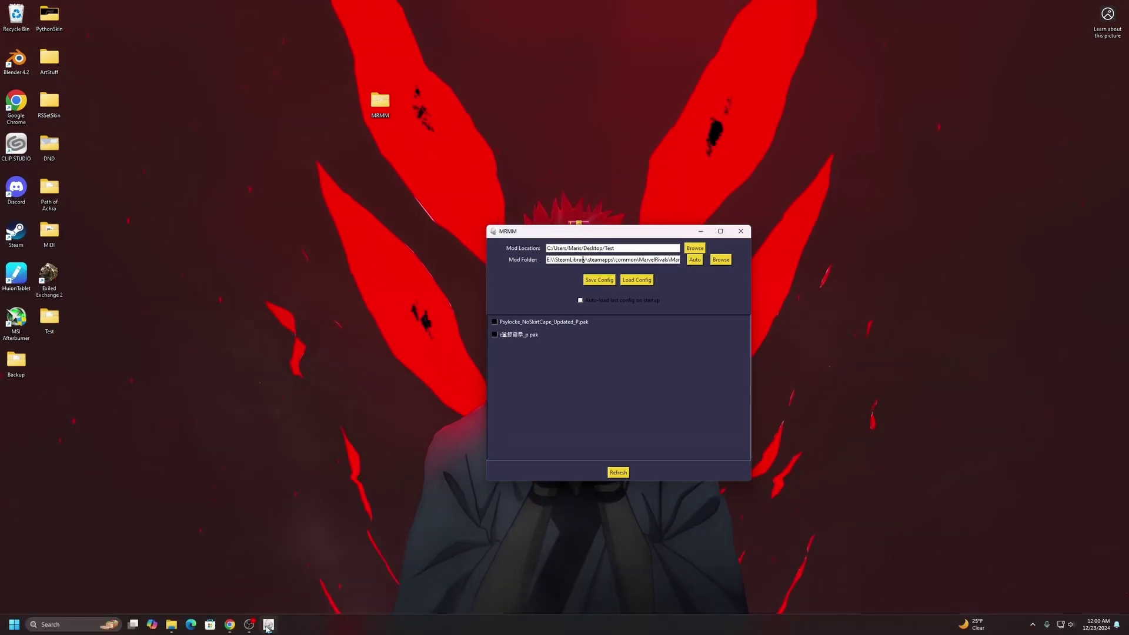
pyautogui.click(230, 625)
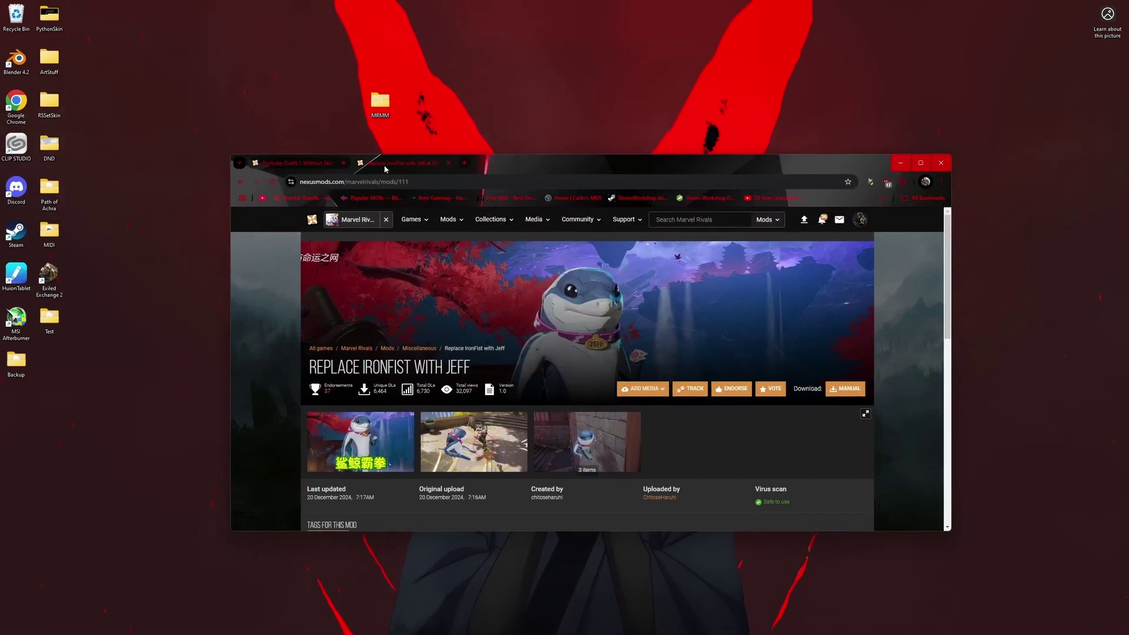
pyautogui.click(297, 164)
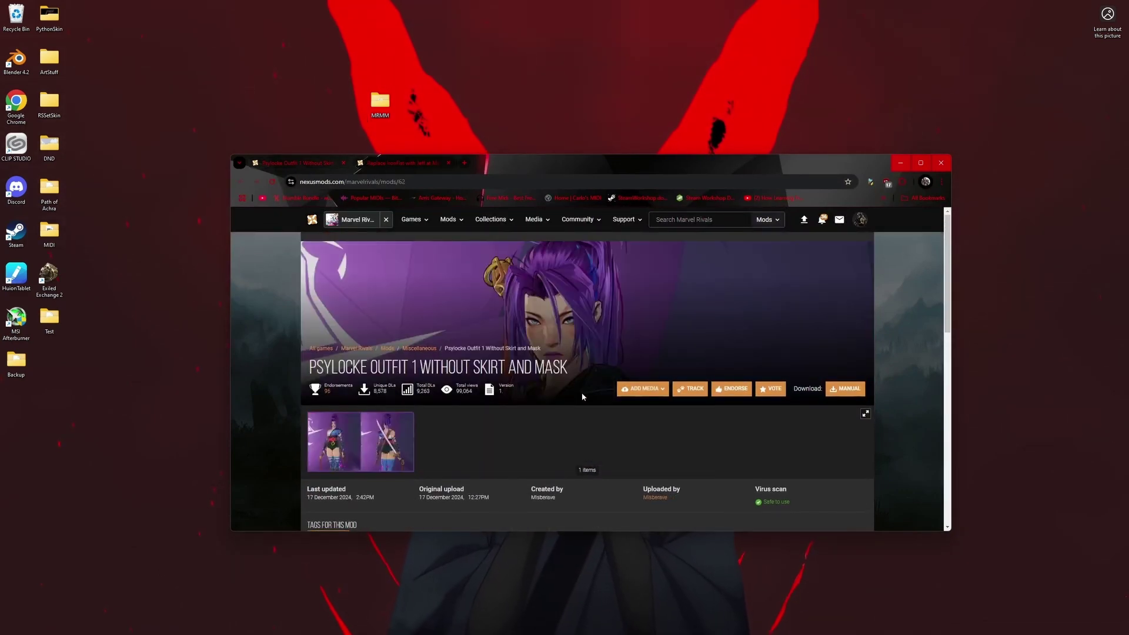
pyautogui.click(895, 165)
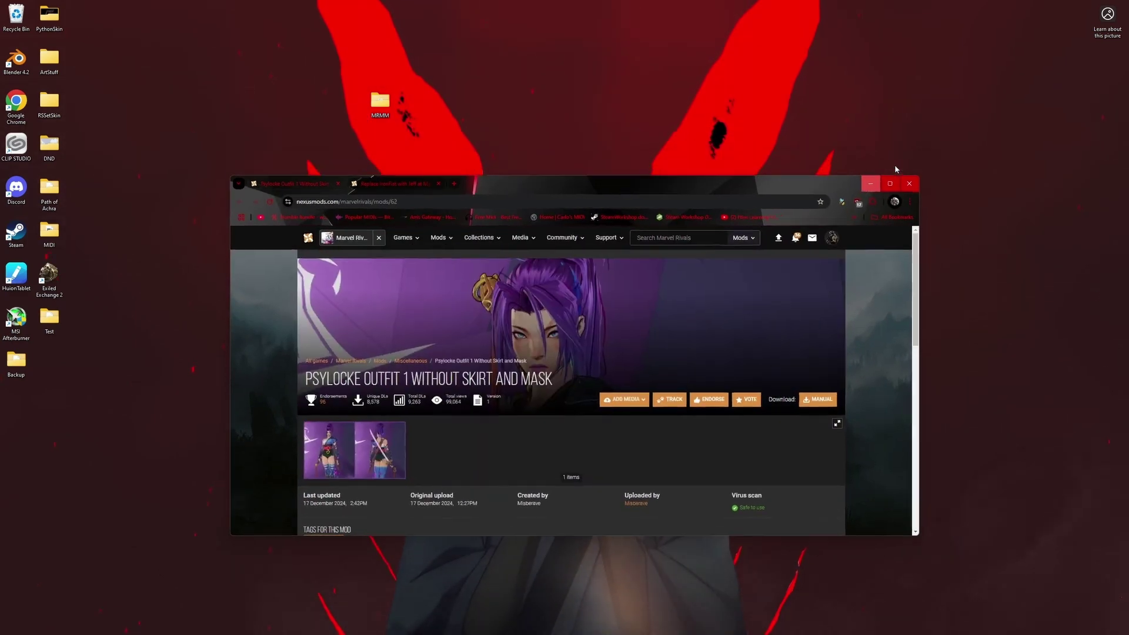
# Step: Enable both listed .pak mods and turn on auto-loading of the last config at startup
pyautogui.moveTo(592, 235); pyautogui.dragTo(652, 204)
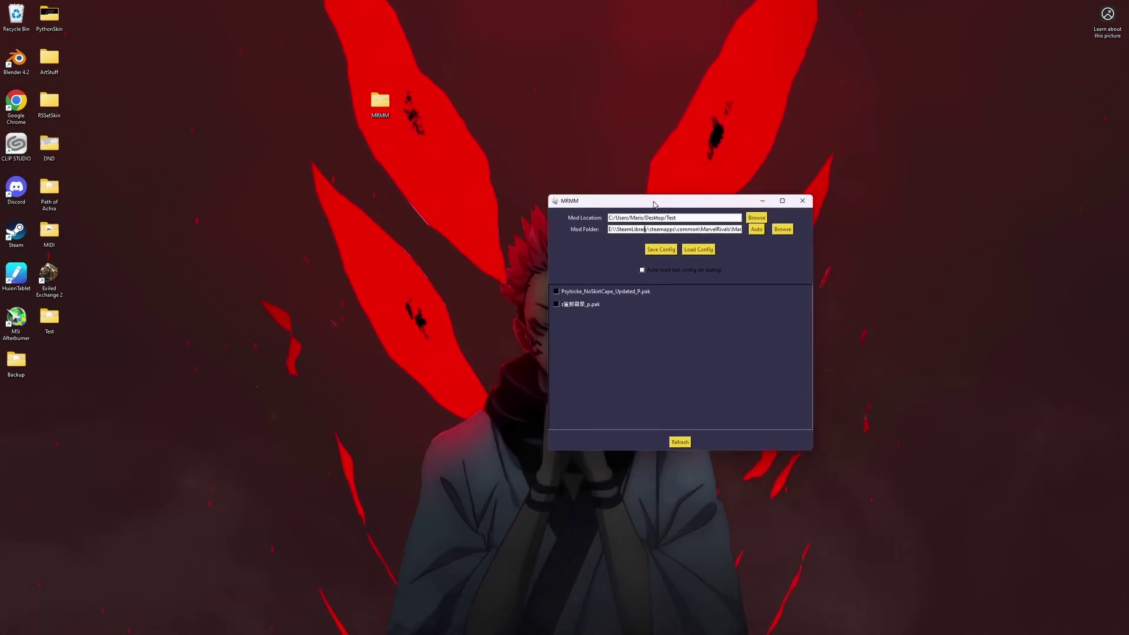
pyautogui.click(554, 290)
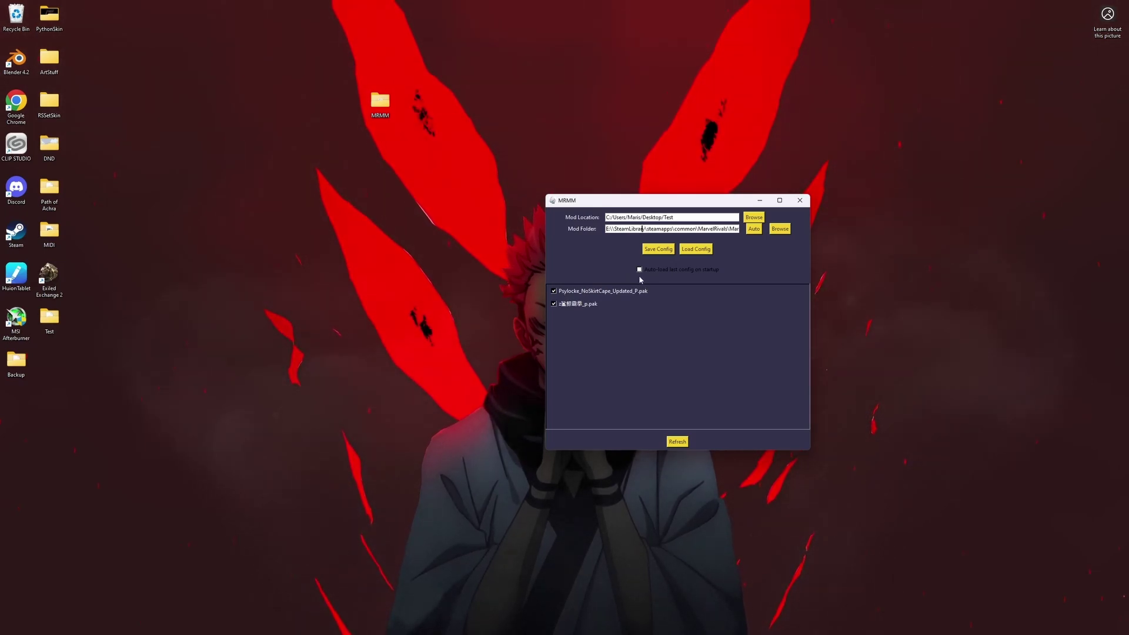
pyautogui.click(640, 273)
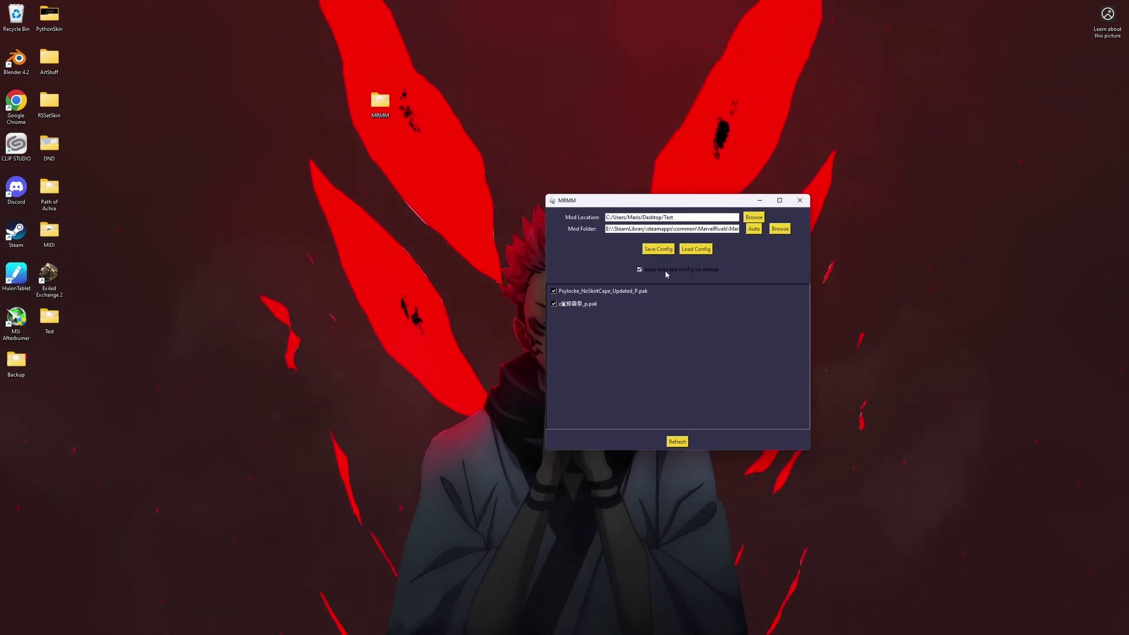
# Step: Save the configuration as Config.json in the Test\ConfigLoc folder on the desktop, replacing the existing file
pyautogui.click(658, 249)
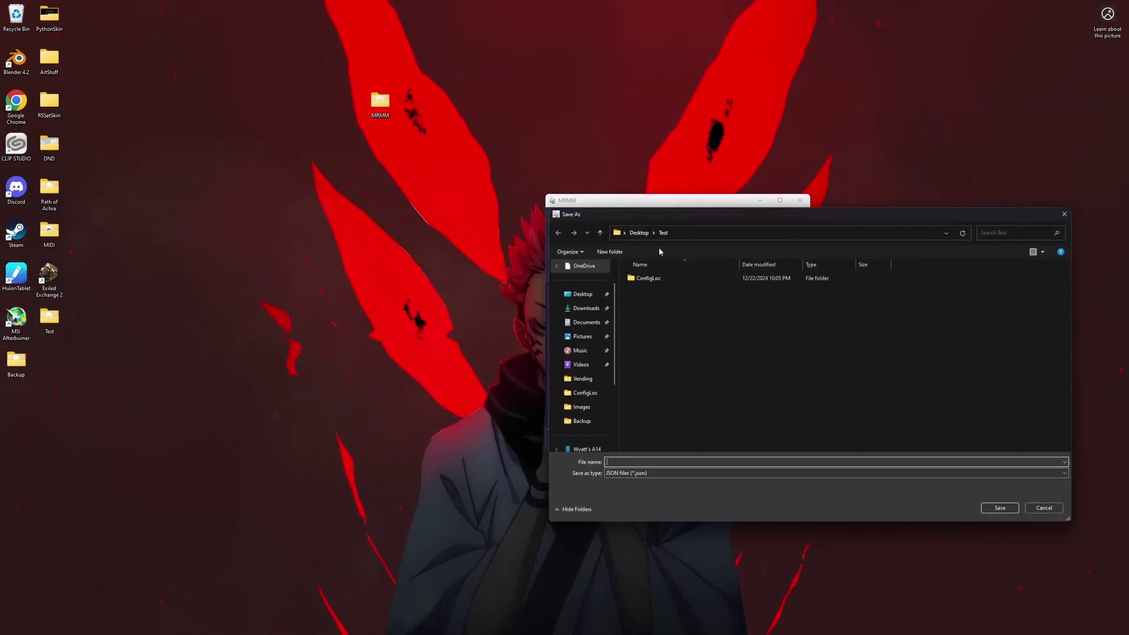
pyautogui.moveTo(681, 220); pyautogui.dragTo(548, 287)
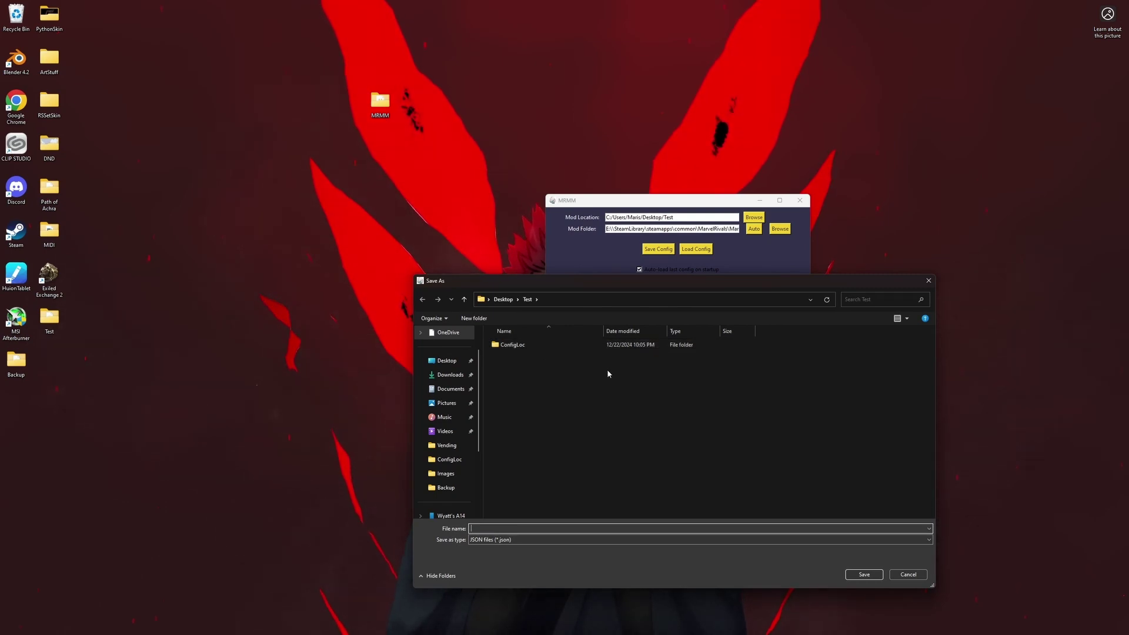
pyautogui.scroll(2, 464, 414)
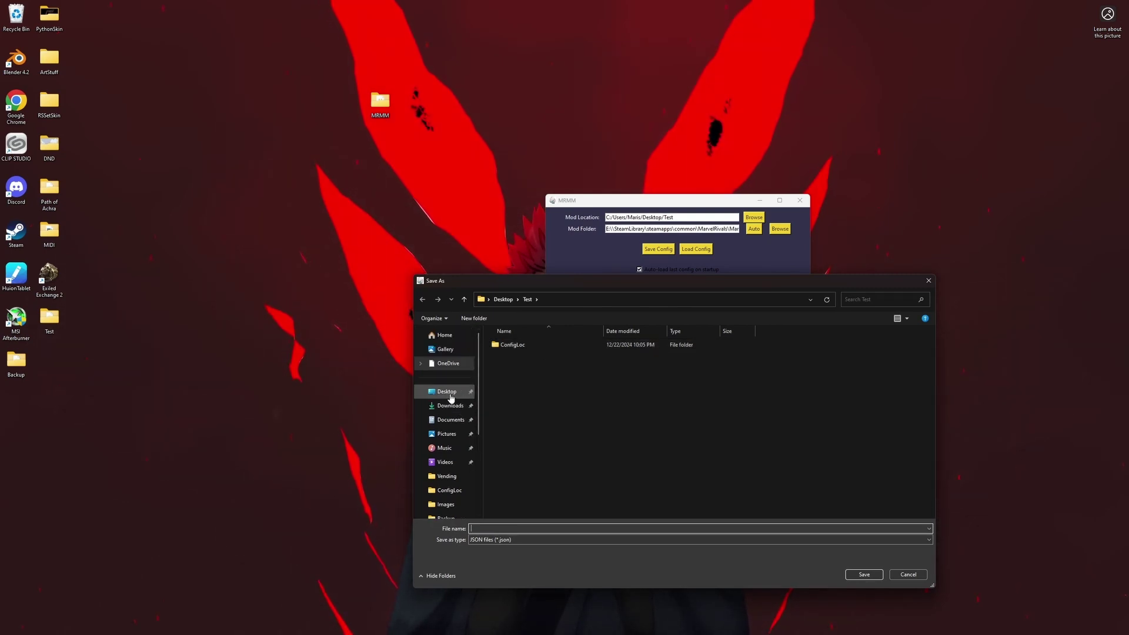
pyautogui.click(451, 398)
pyautogui.doubleClick(908, 353)
pyautogui.doubleClick(538, 347)
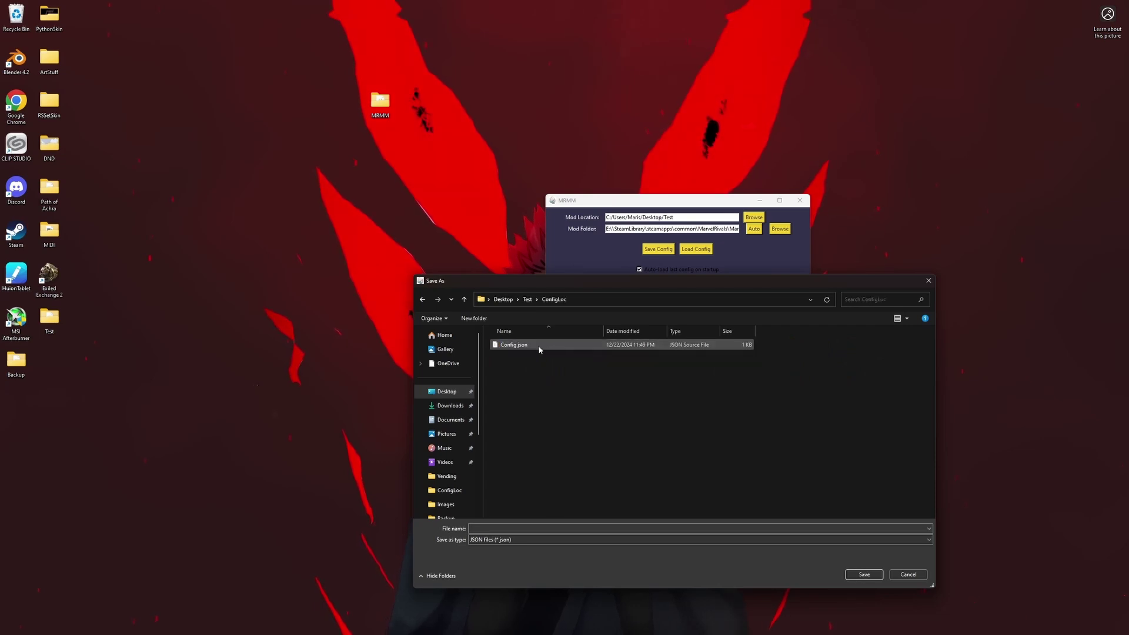
pyautogui.click(536, 346)
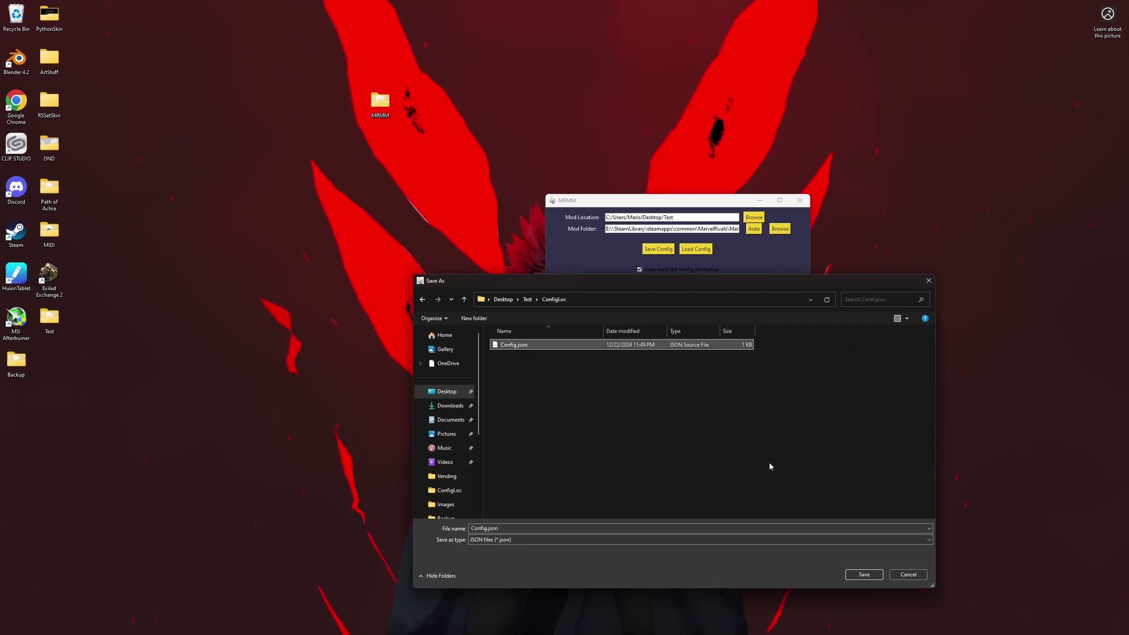
pyautogui.click(864, 575)
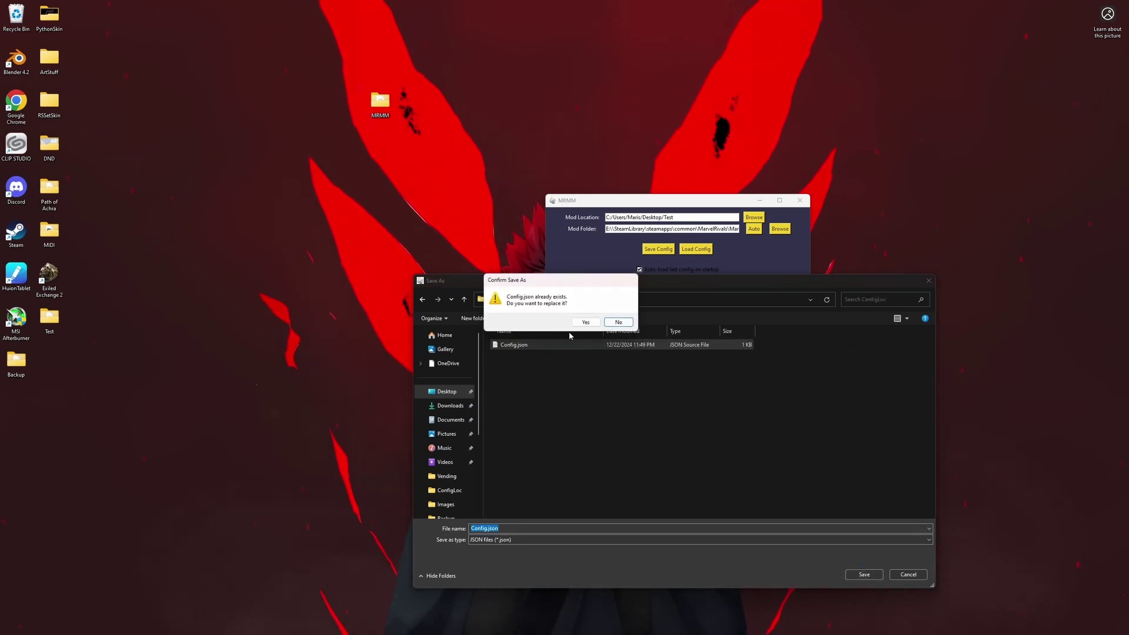
pyautogui.click(586, 325)
pyautogui.click(602, 353)
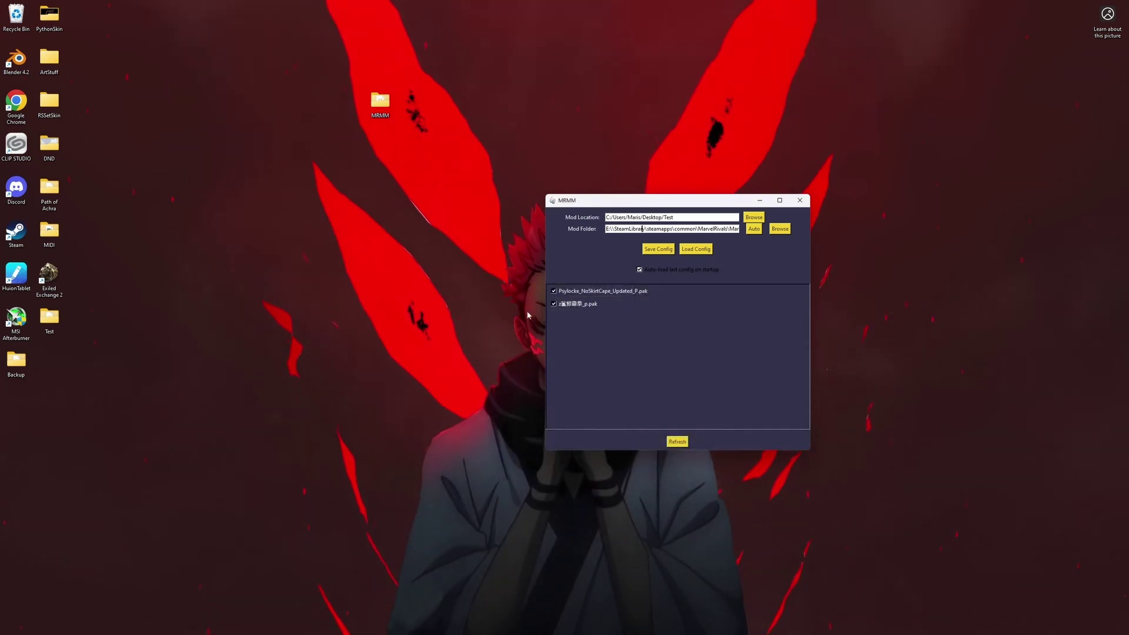
# Step: Load the saved configuration Config.json from the Test\ConfigLoc folder on the desktop
pyautogui.moveTo(668, 204); pyautogui.dragTo(641, 193)
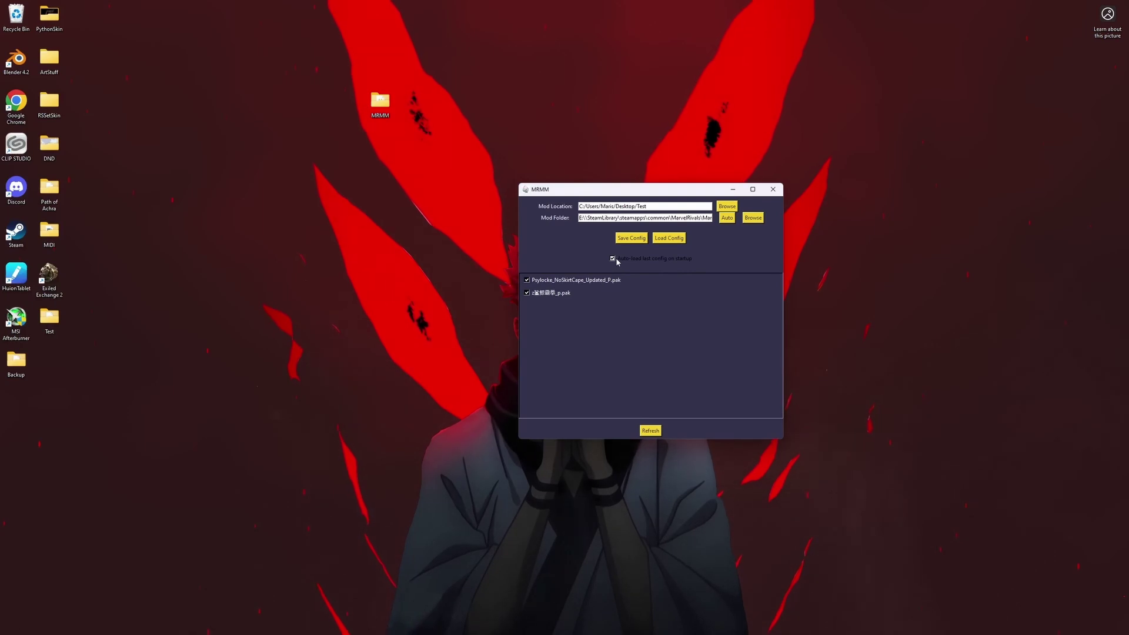
pyautogui.click(670, 239)
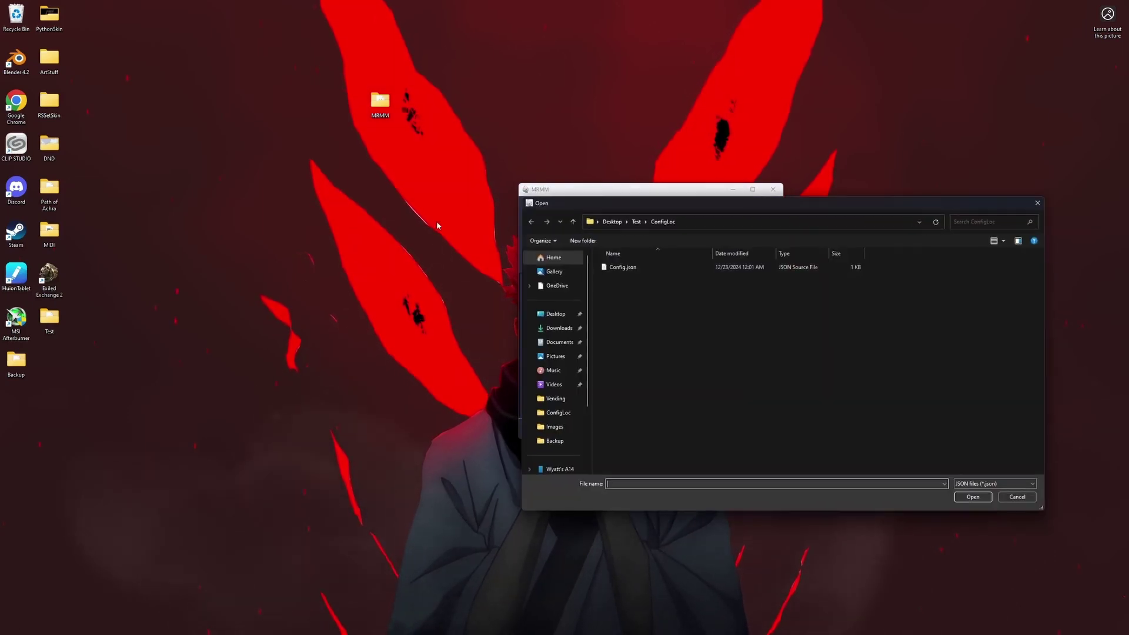
pyautogui.doubleClick(637, 268)
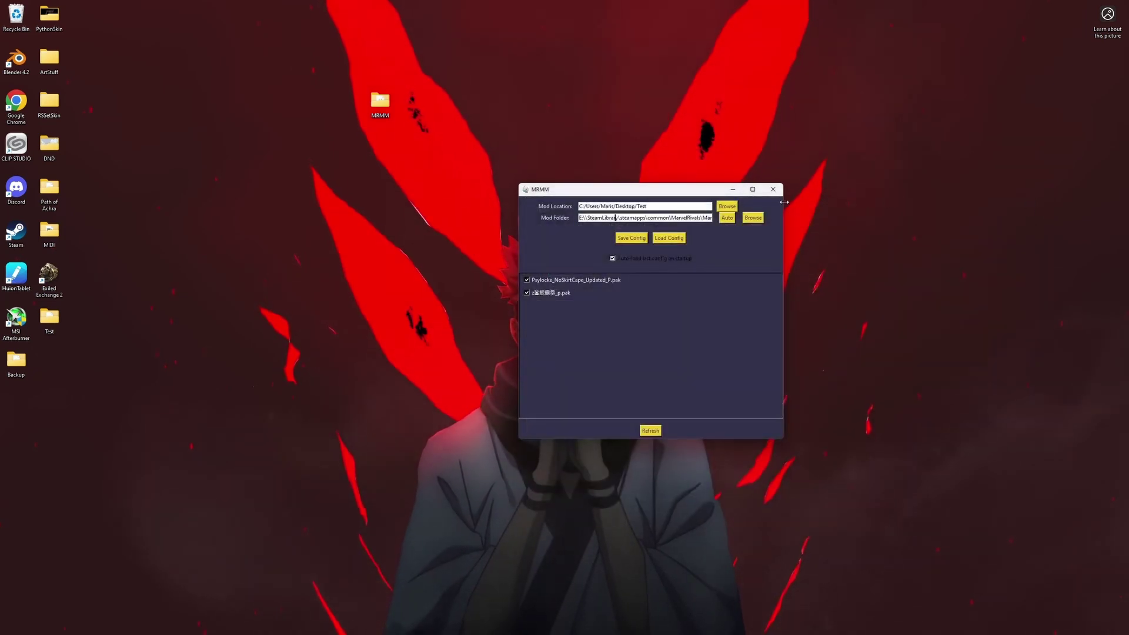
# Step: Switch to Marvel Rivals, open the Practice Range hero selection, and preview Psylocke with her modded outfit
pyautogui.moveTo(587, 634)
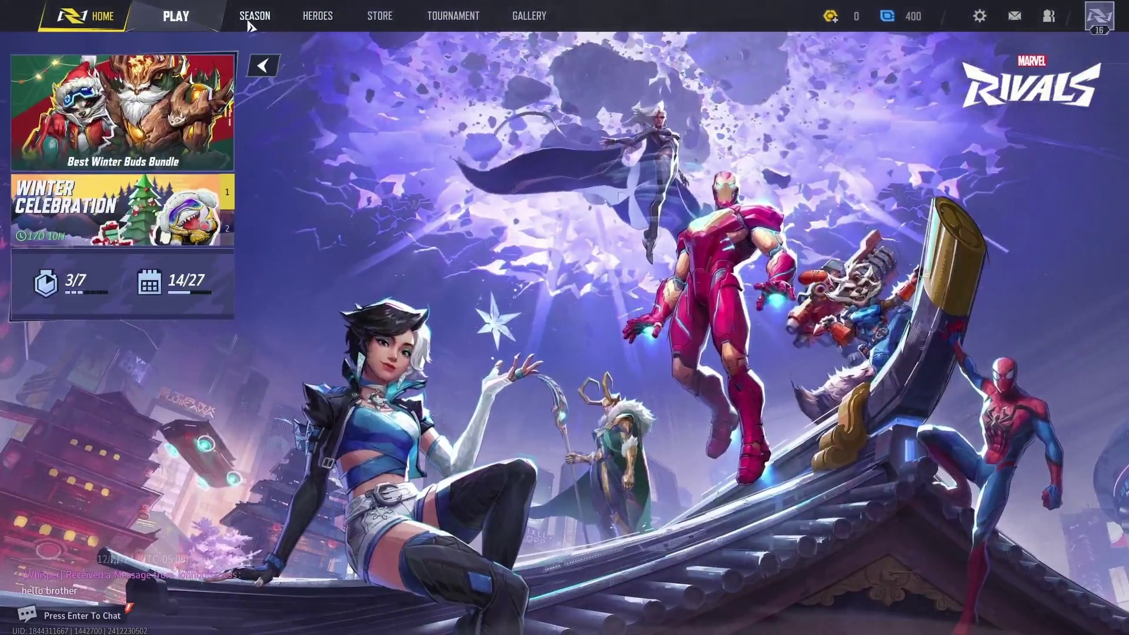
pyautogui.click(176, 15)
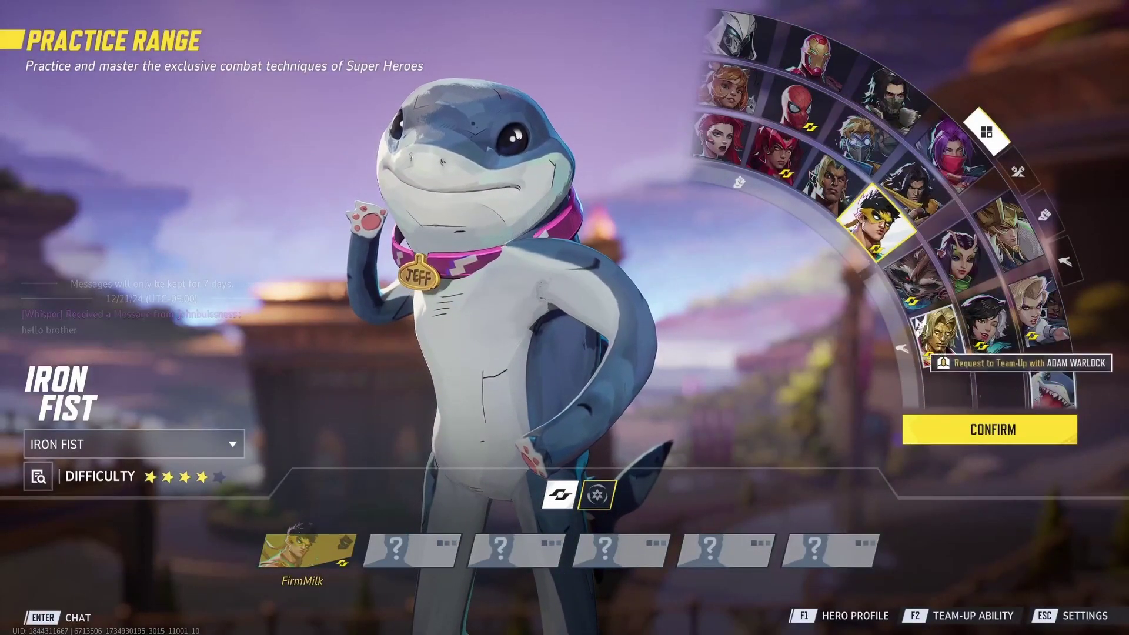
pyautogui.click(1012, 255)
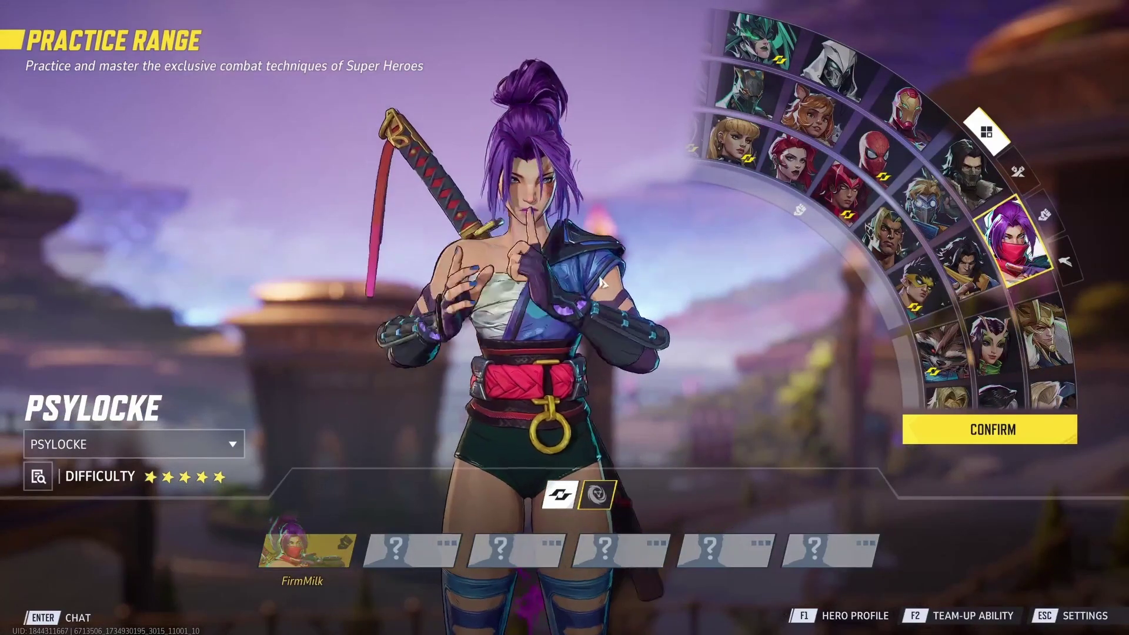
# Step: Select Jeff the Land Shark and enter the Practice Range with him
pyautogui.scroll(-2, 798, 260)
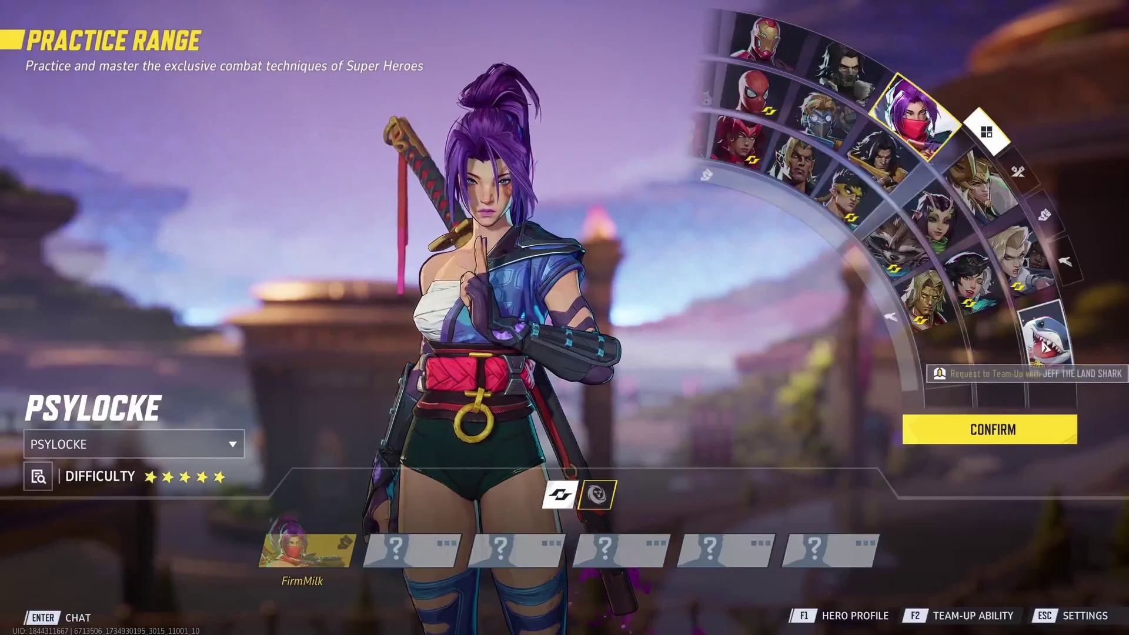
pyautogui.click(1045, 347)
pyautogui.click(990, 429)
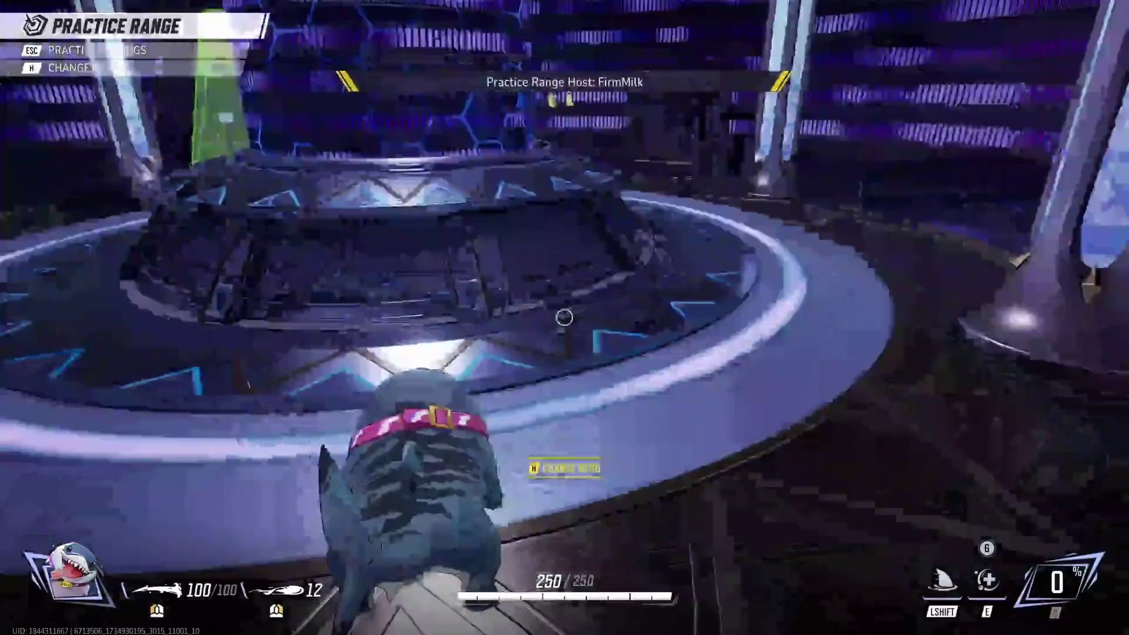
# Step: Change the practice hero to Iron Fist and confirm, to view the Jeff model that replaces him
pyautogui.press('h')
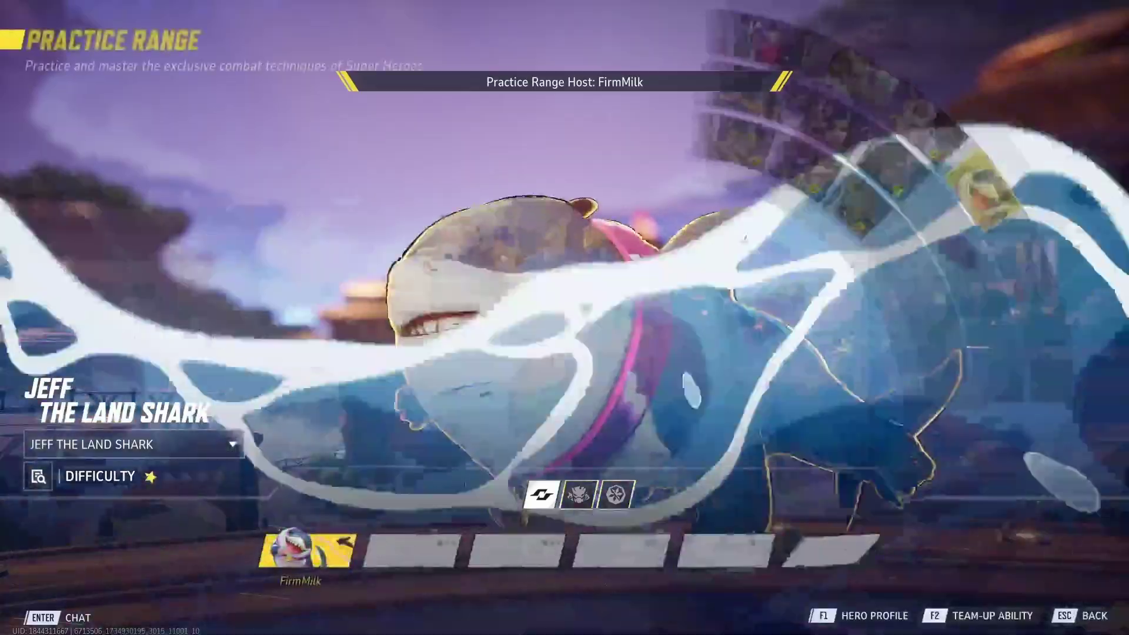
pyautogui.click(850, 197)
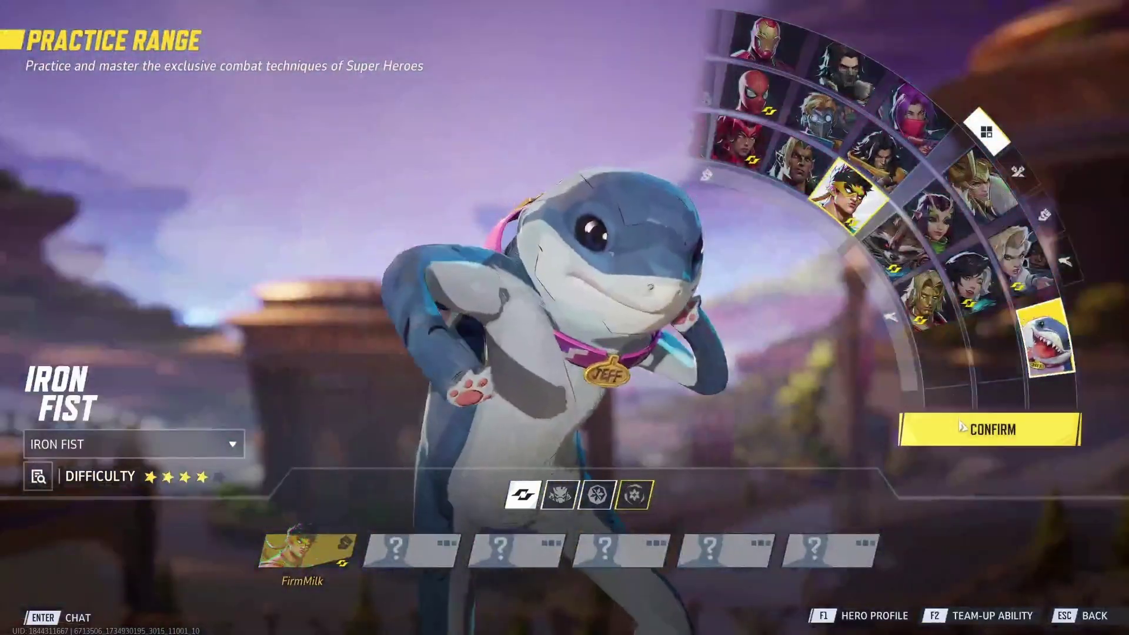
pyautogui.click(962, 427)
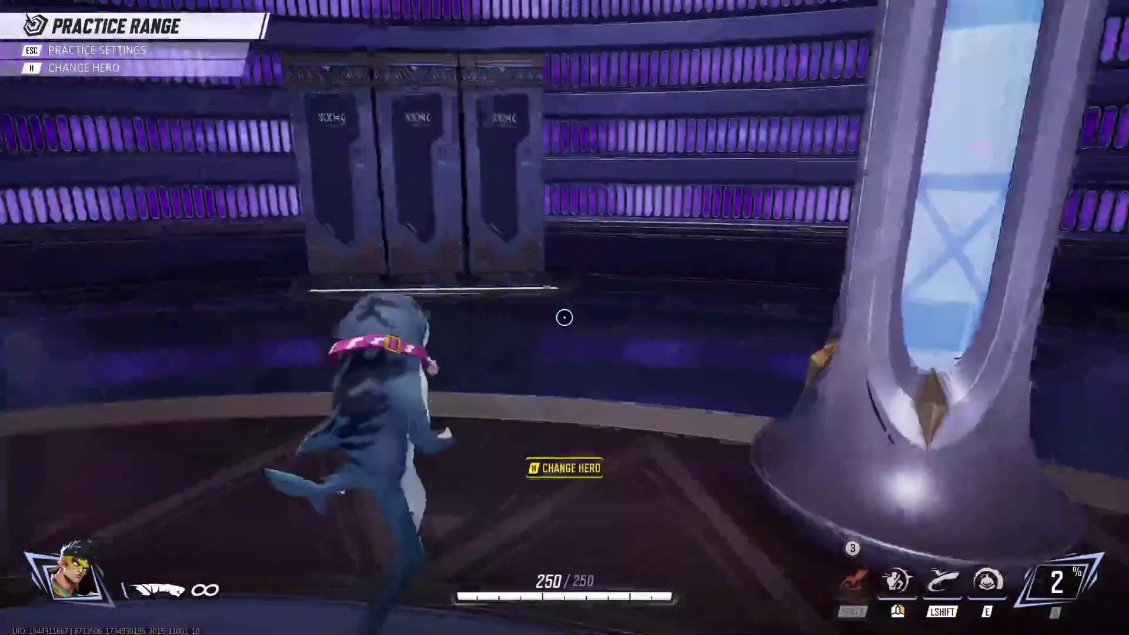
# Step: Exit Marvel Rivals to the desktop and confirm leaving the game
pyautogui.press('Escape')
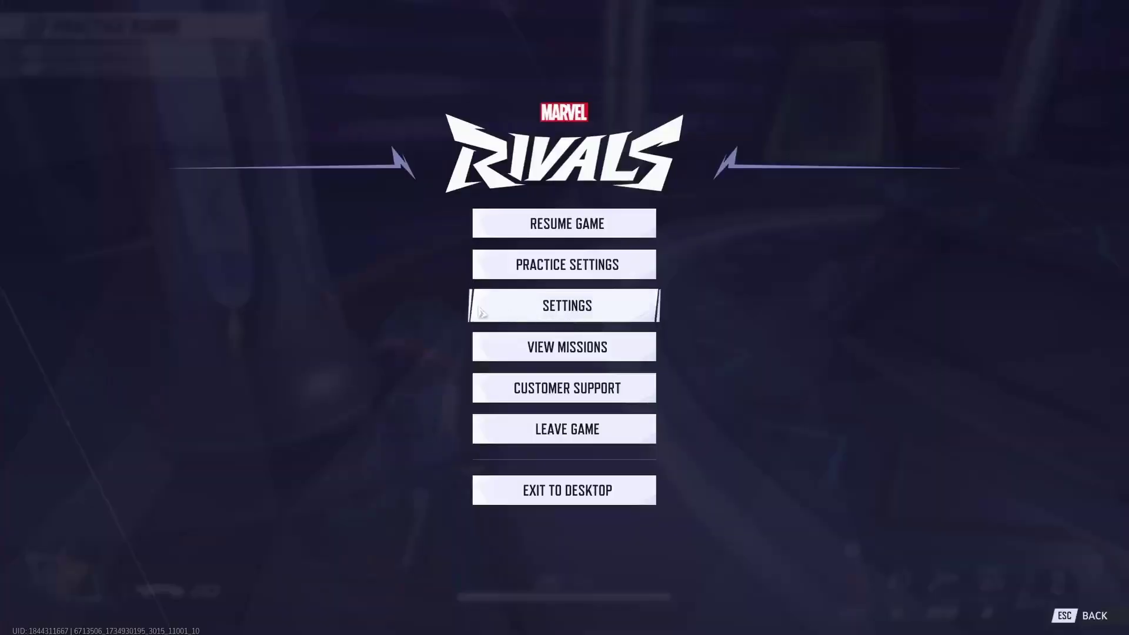
pyautogui.click(611, 499)
pyautogui.click(515, 416)
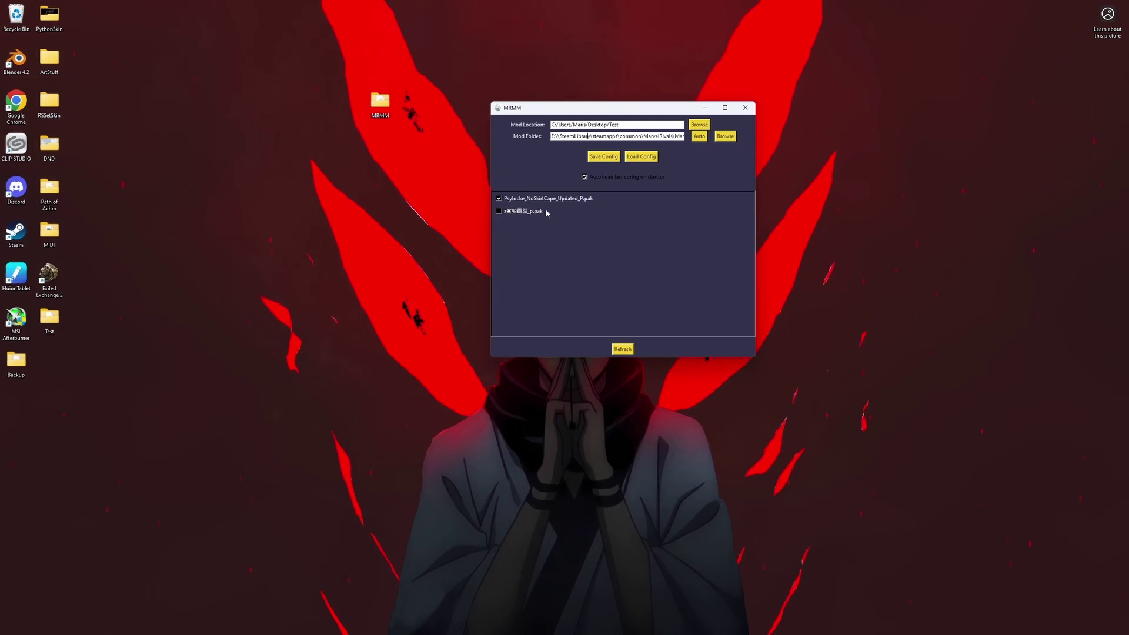
# Step: Disable the Psylocke_NoSkirtCape_Updated_P.pak mod in MRMM and reposition the mod manager window on the desktop
pyautogui.moveTo(584, 108); pyautogui.dragTo(602, 177)
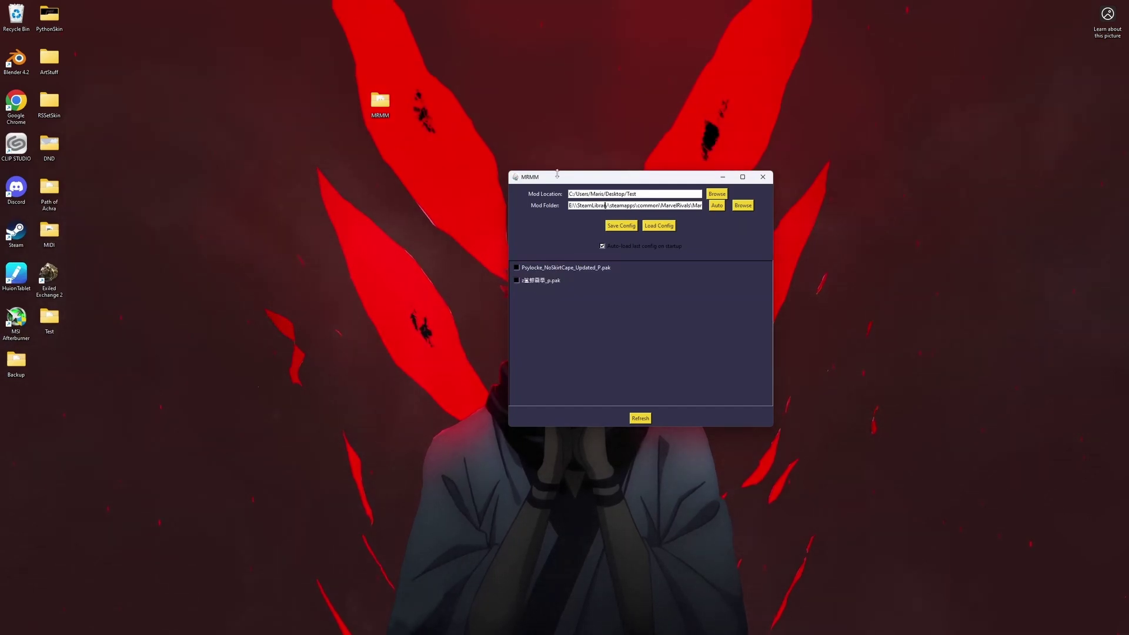
pyautogui.moveTo(557, 174); pyautogui.dragTo(468, 129)
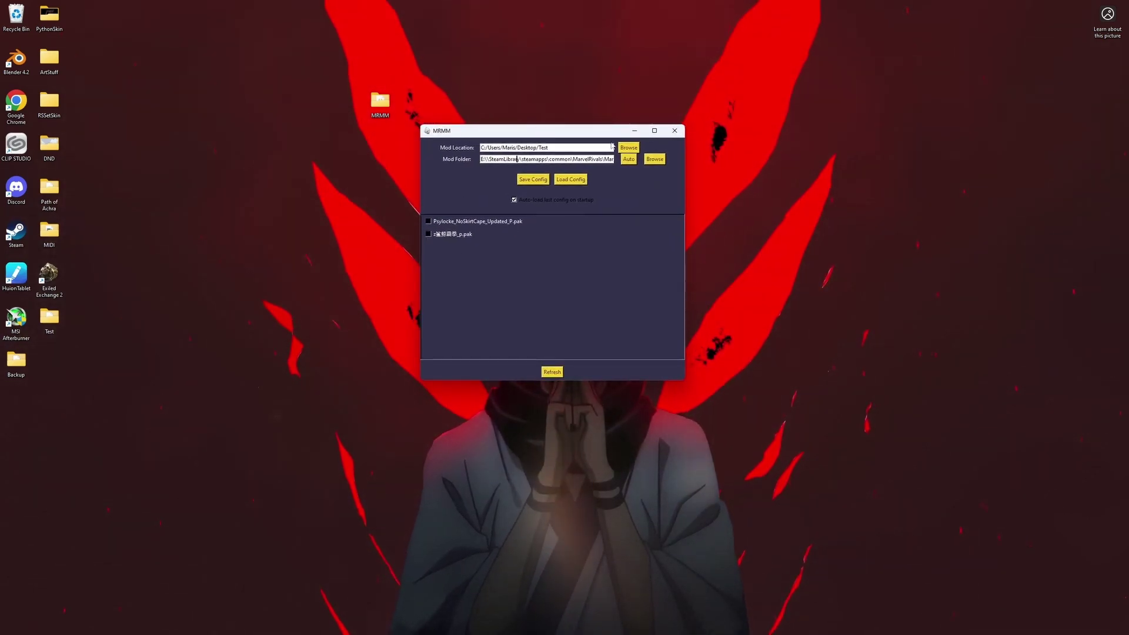